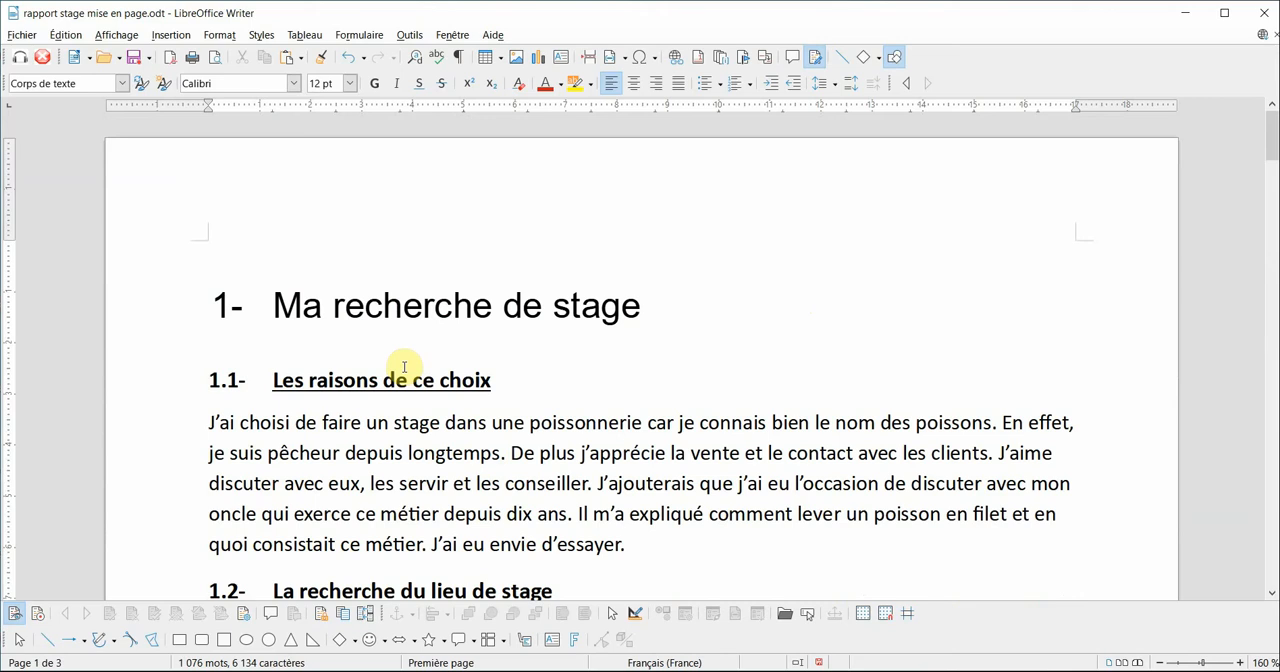
- Insert two page breaks before the heading "Ma recherche de stage" to make two blank pages at the start of the report
click(270, 306)
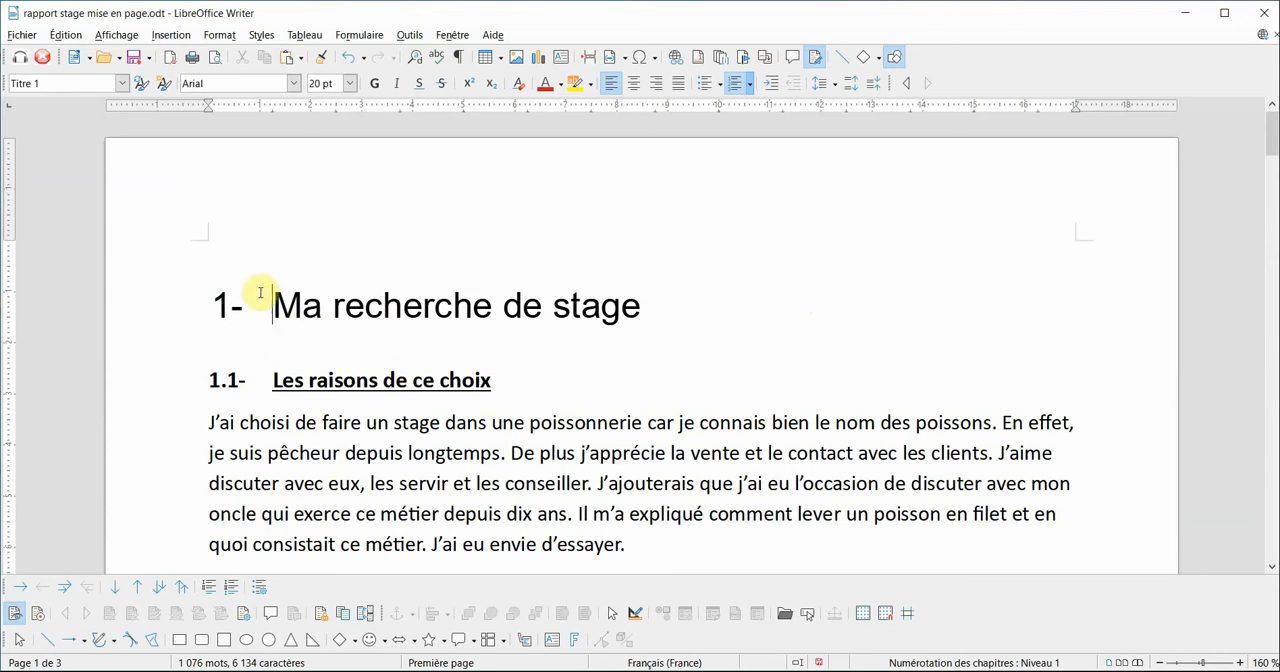
click(172, 36)
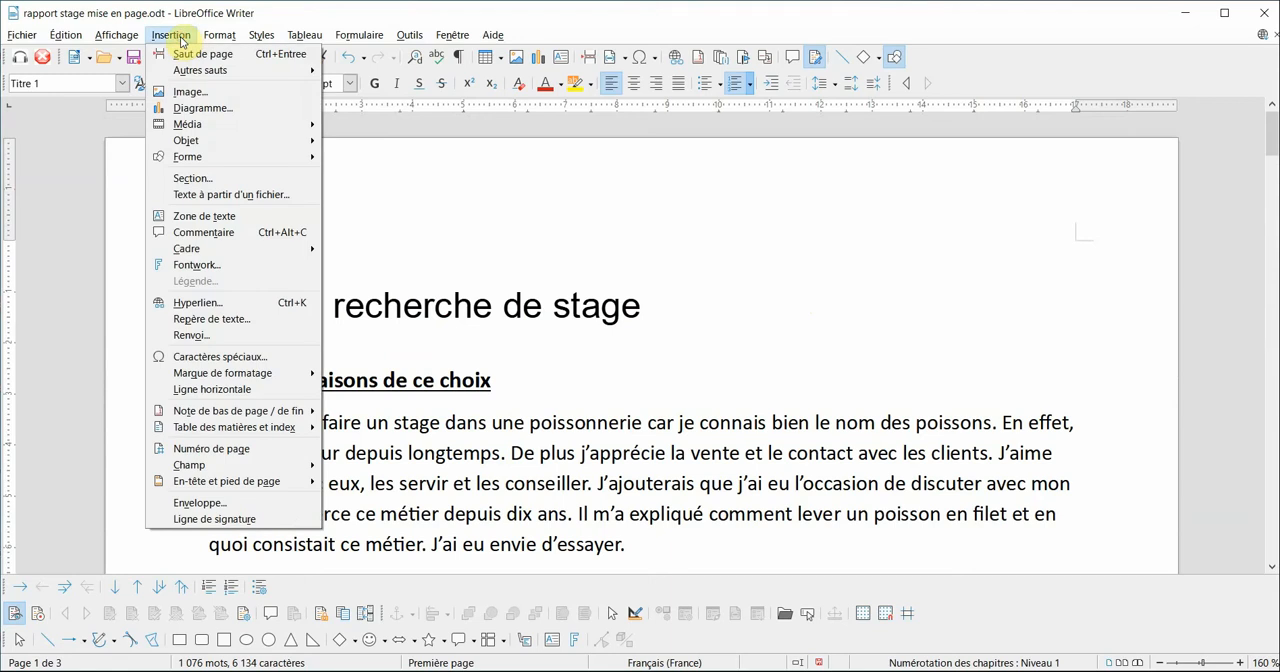
click(190, 51)
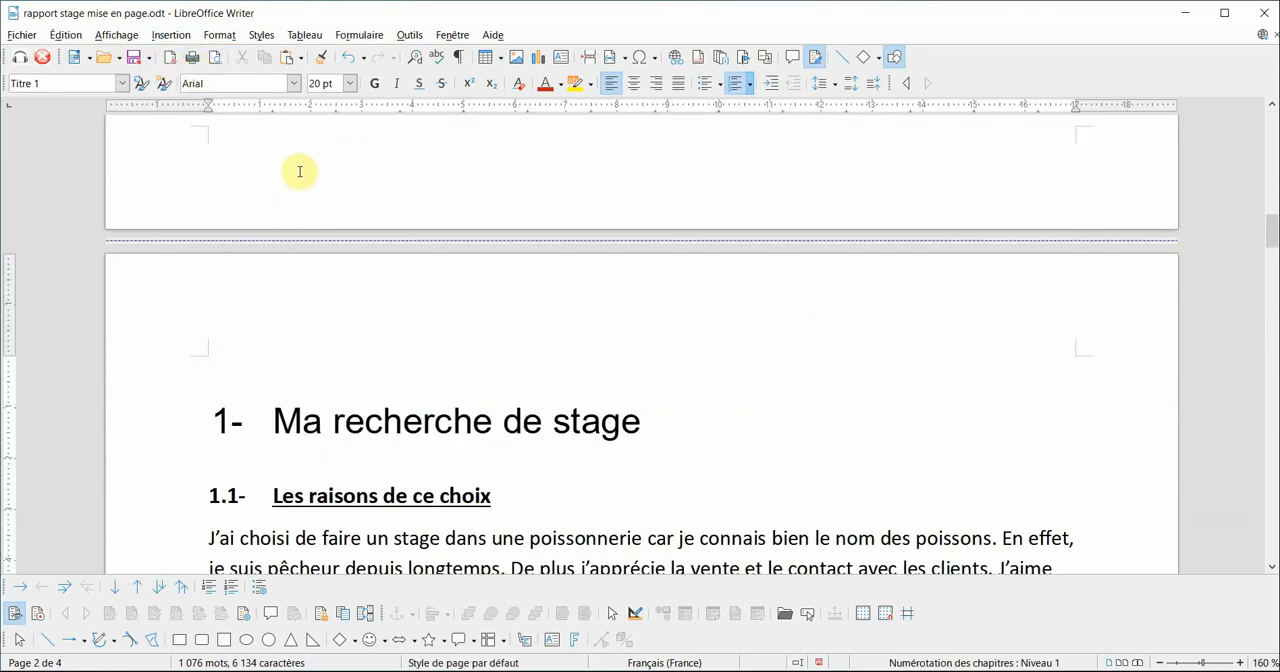
click(172, 38)
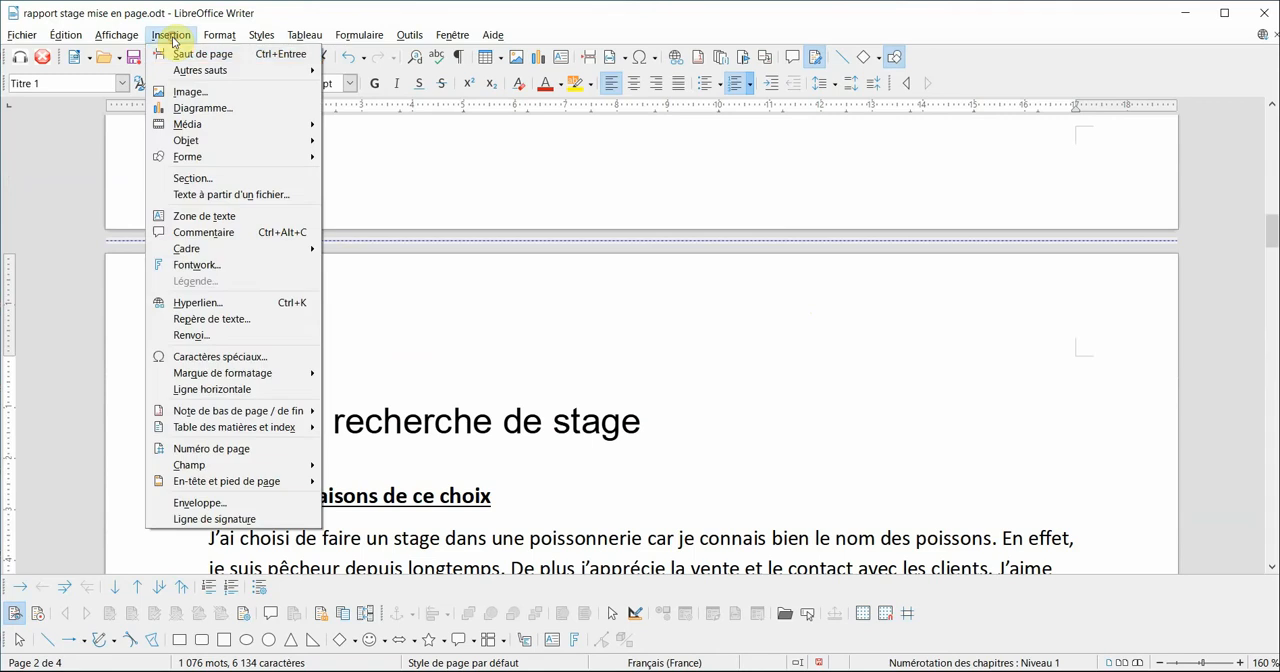
click(195, 54)
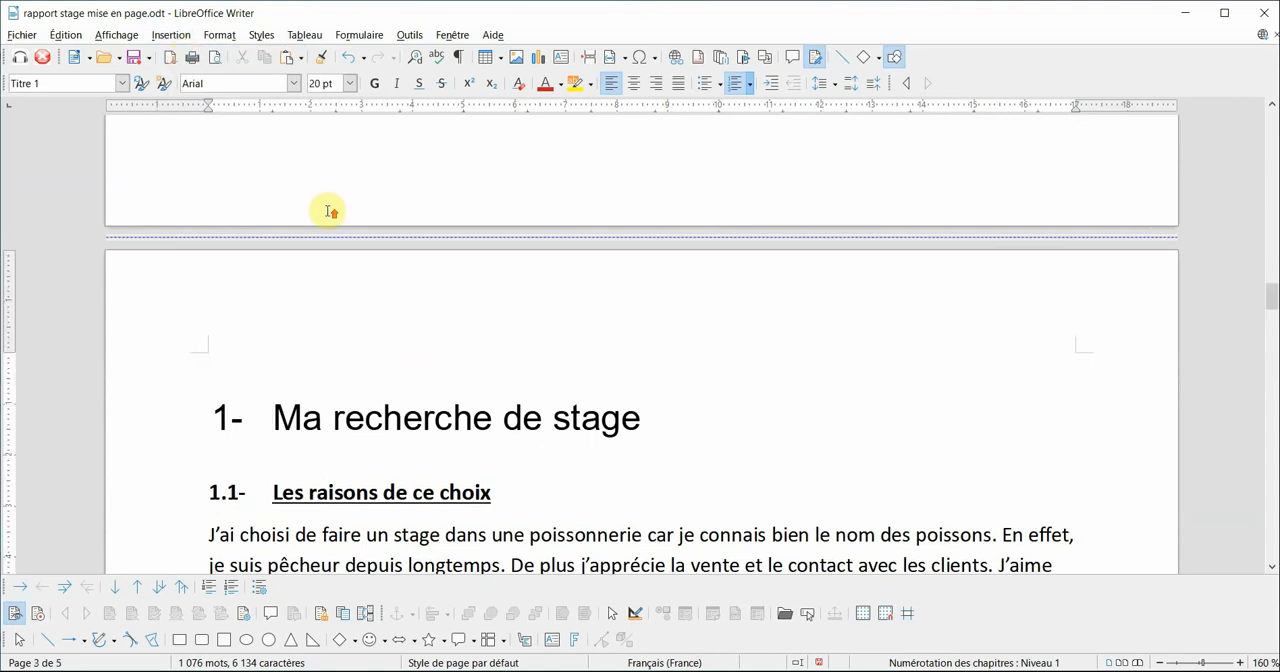
- Enter the title "Rapport de stage" at the beginning of the blank first page
scroll(329, 211, up, 5)
scroll(355, 262, up, 3)
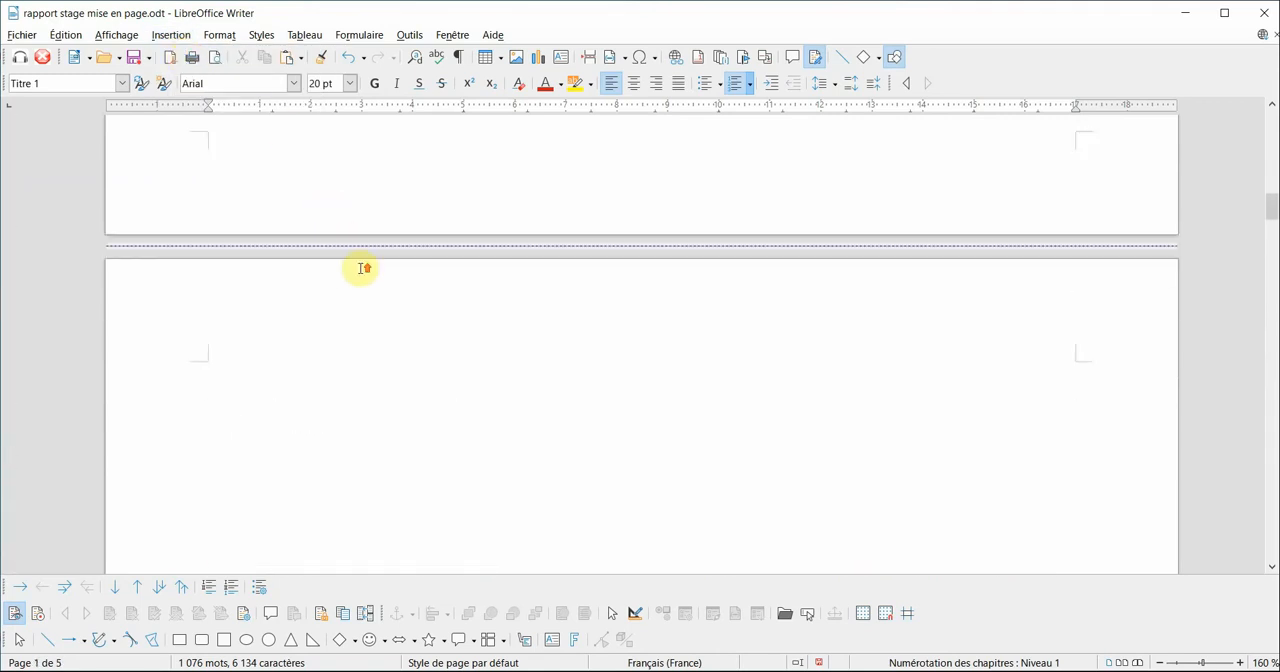
scroll(362, 269, up, 3)
scroll(367, 268, up, 1)
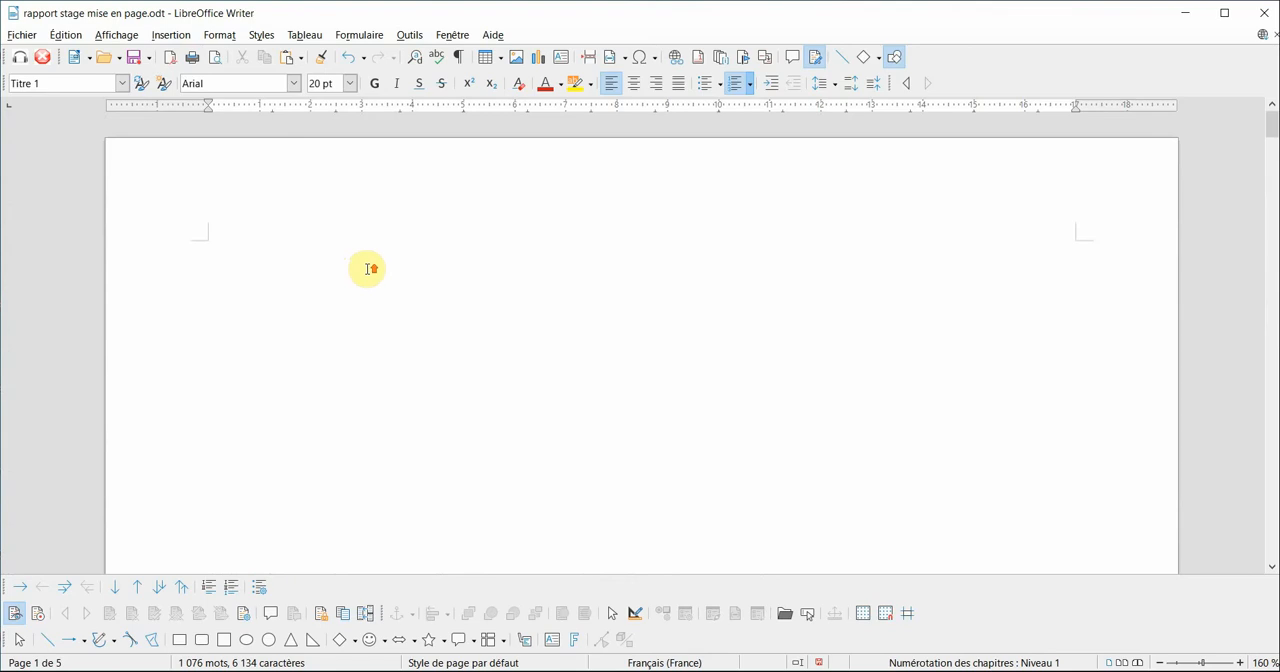
click(301, 290)
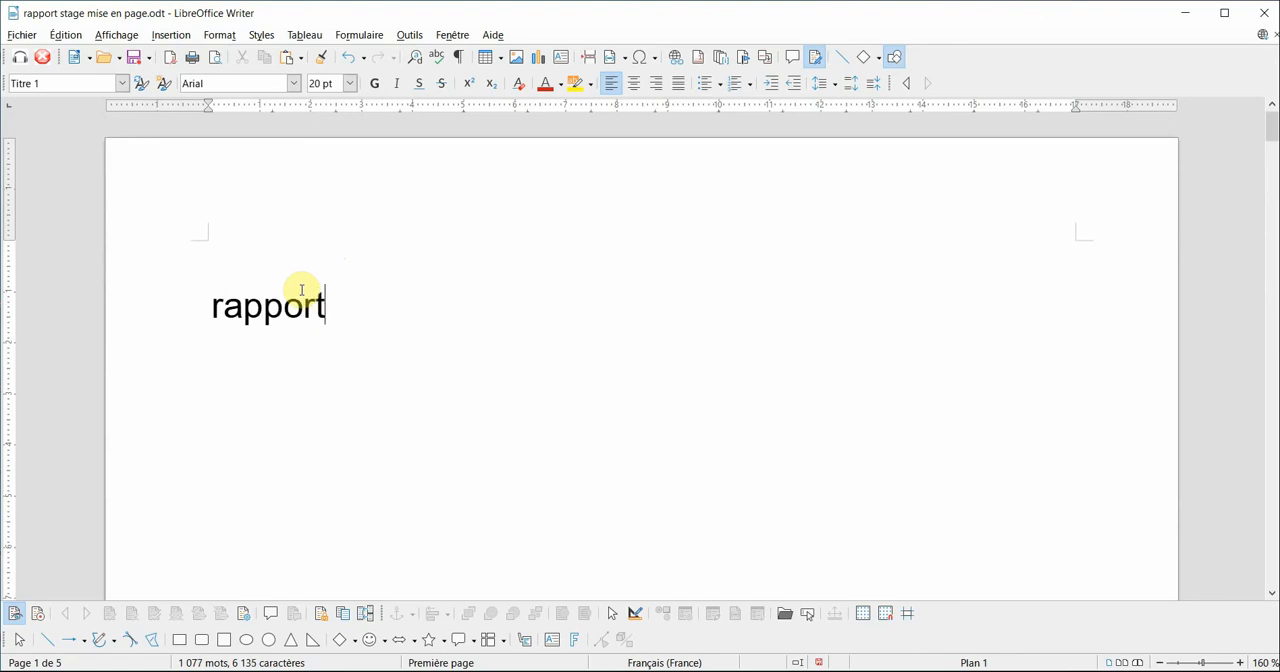
text(rapport de)
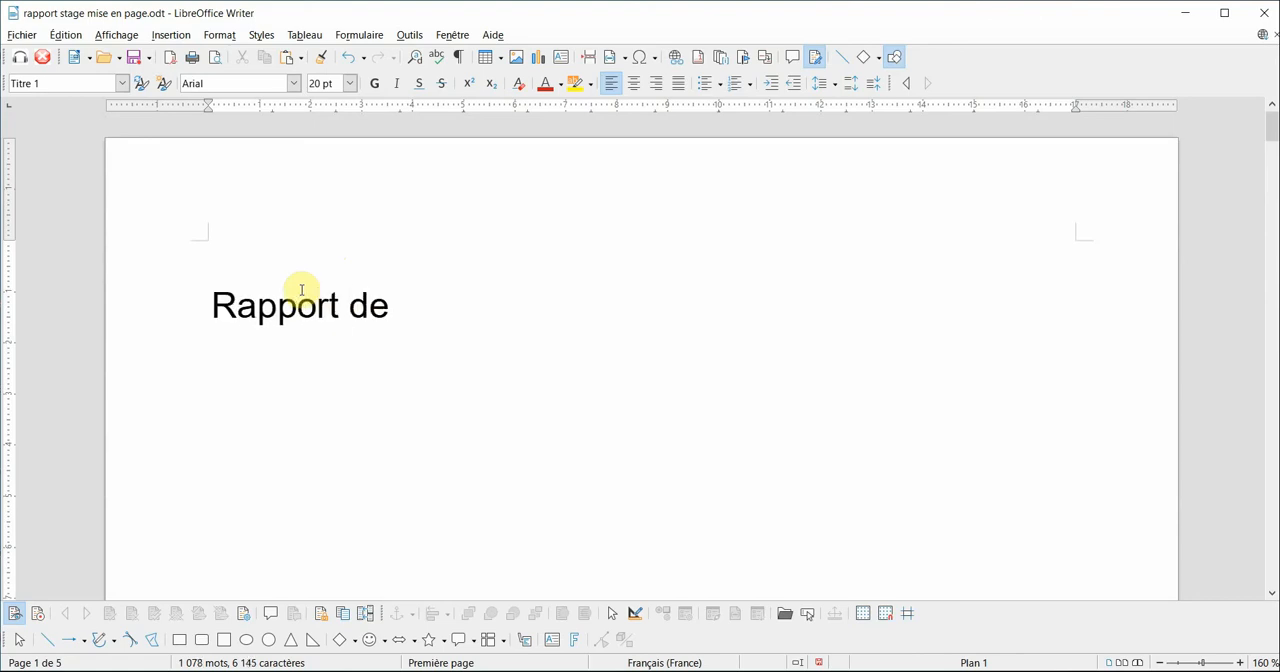
text( stage)
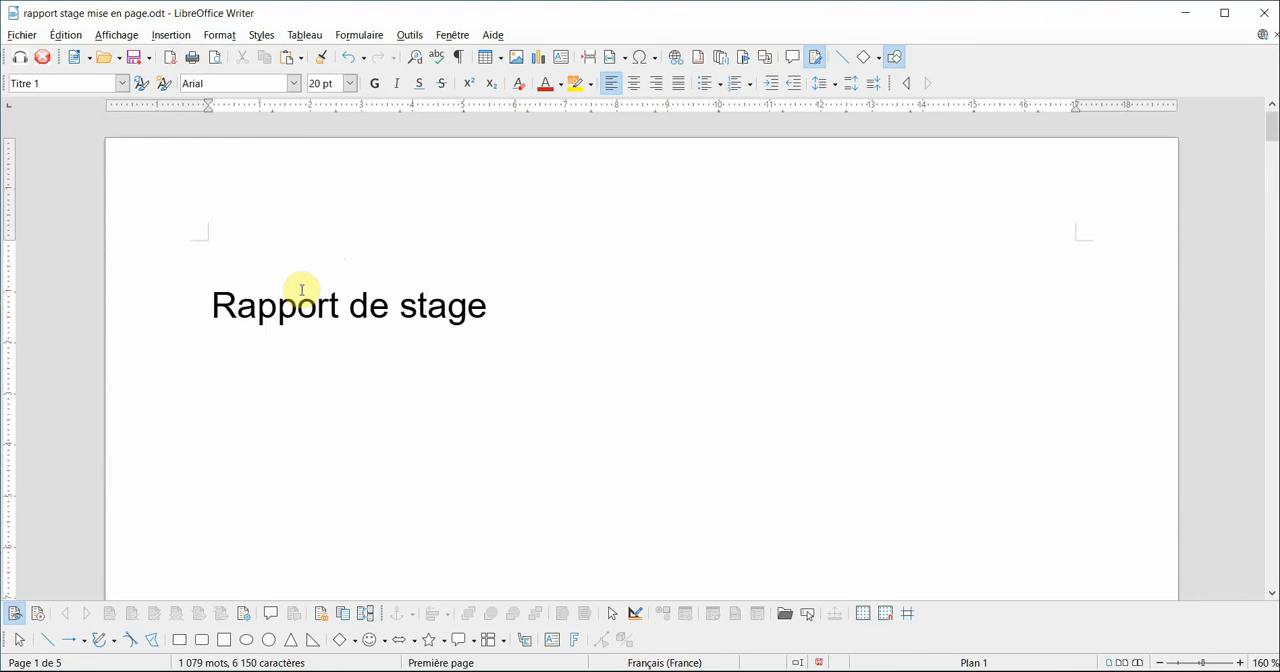
text(d)
text(')
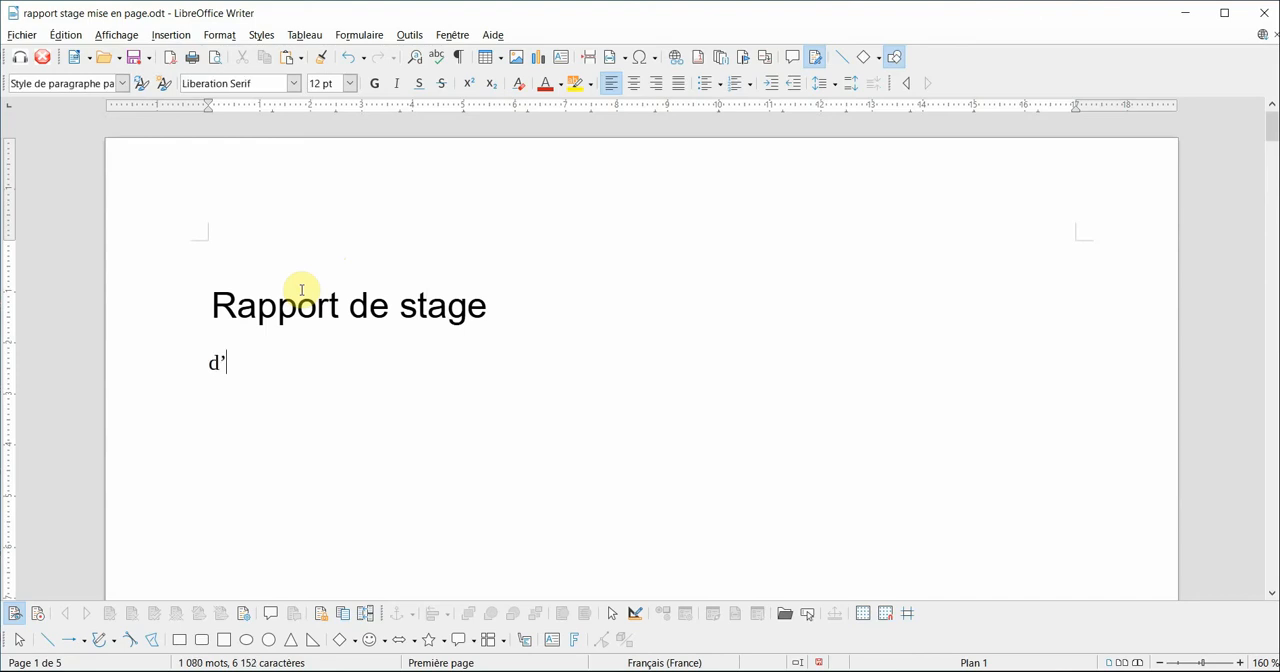
text(Alex)
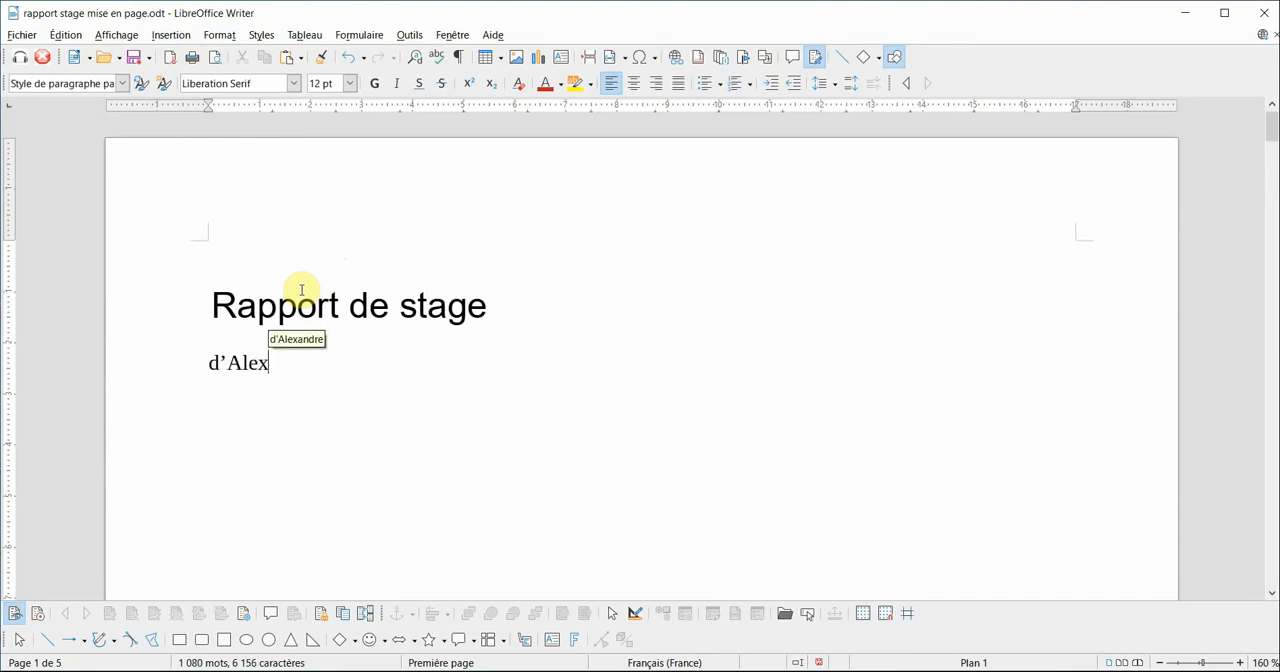
text(ands)
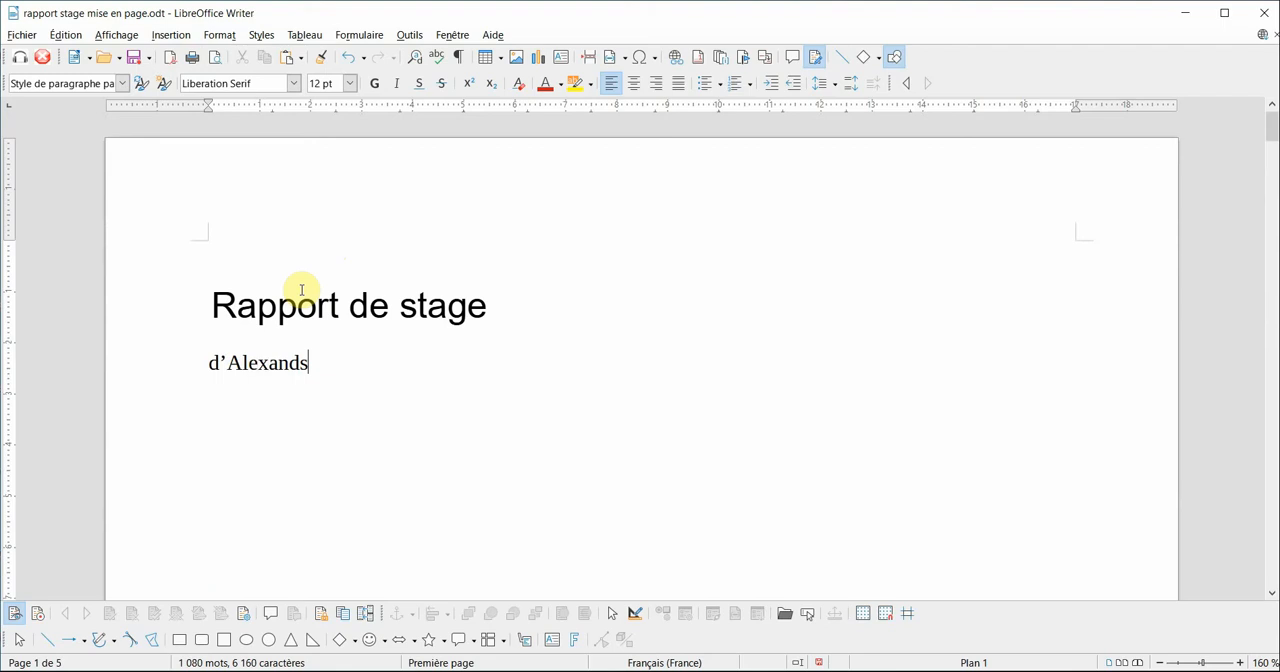
text(re K.)
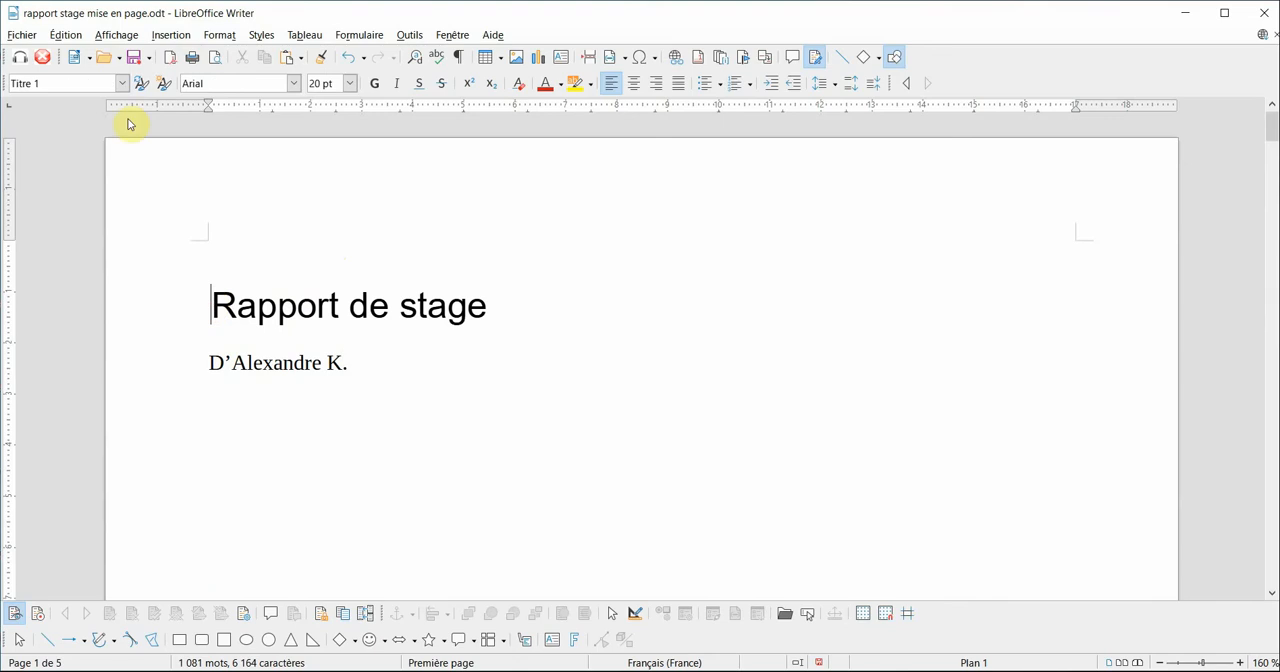
- Apply the Titre principal style to "Rapport de stage" and the Sous-titre style to the author line
click(121, 83)
click(106, 170)
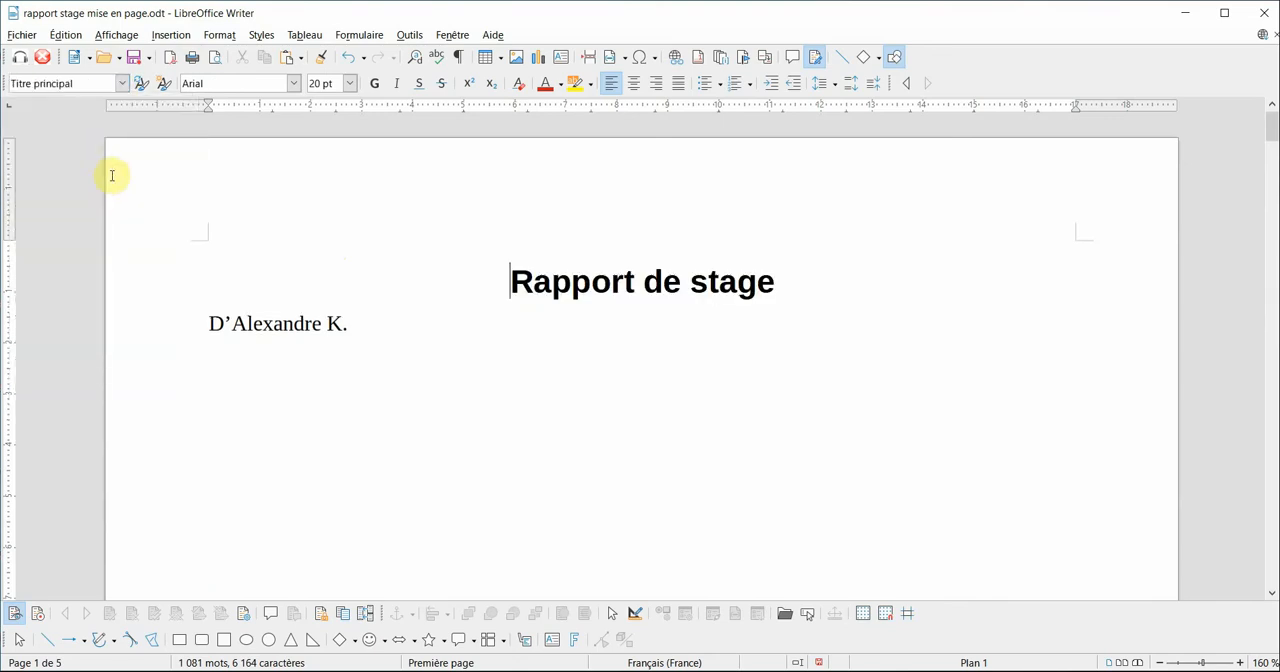
click(211, 323)
click(121, 83)
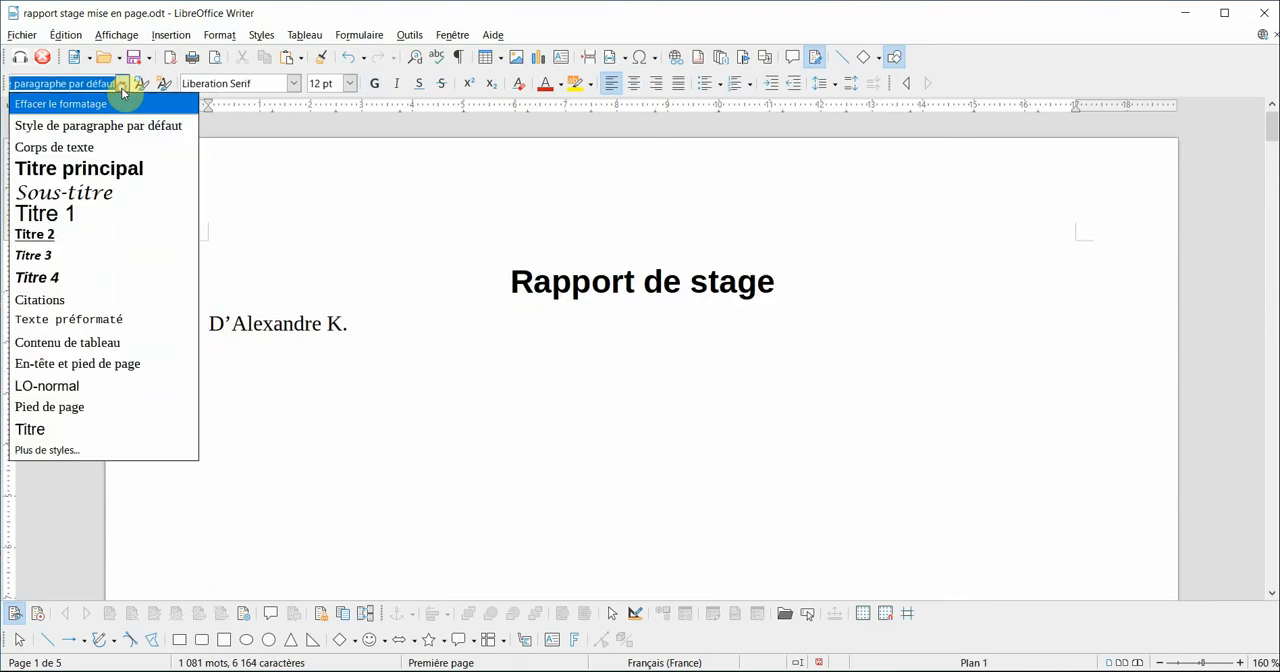
click(92, 193)
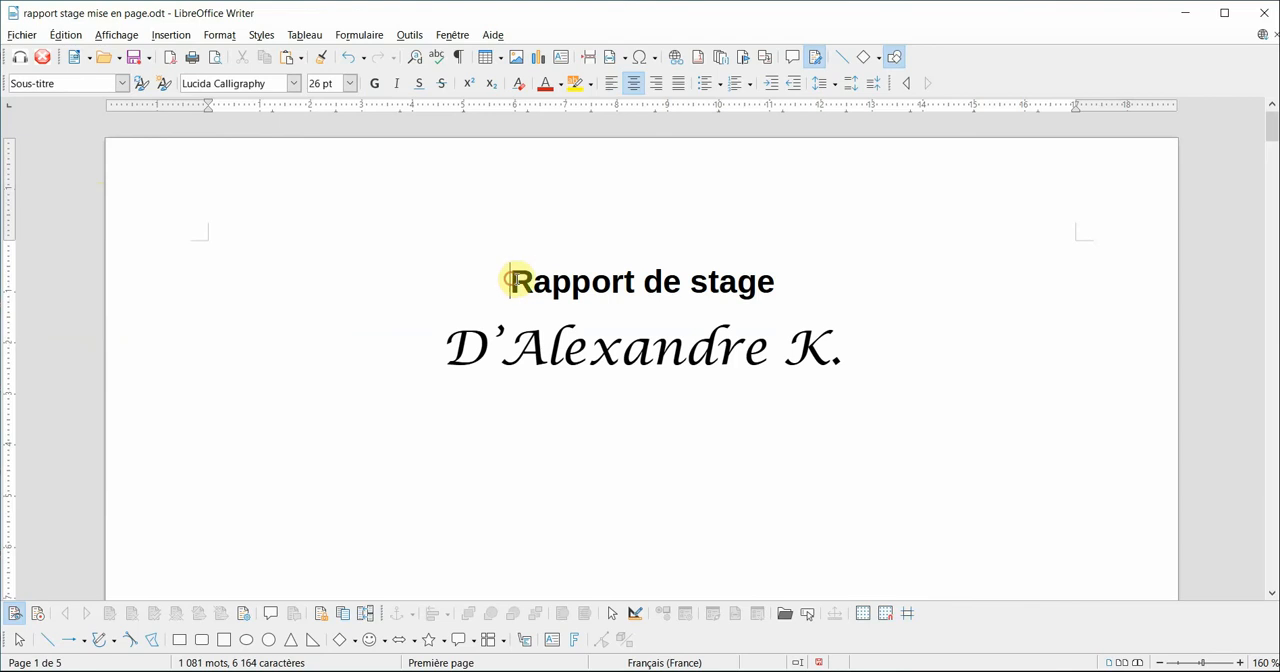
- Set the font size of the cover title "Rapport de stage" to 32 pt
drag(511, 281, 803, 283)
click(349, 84)
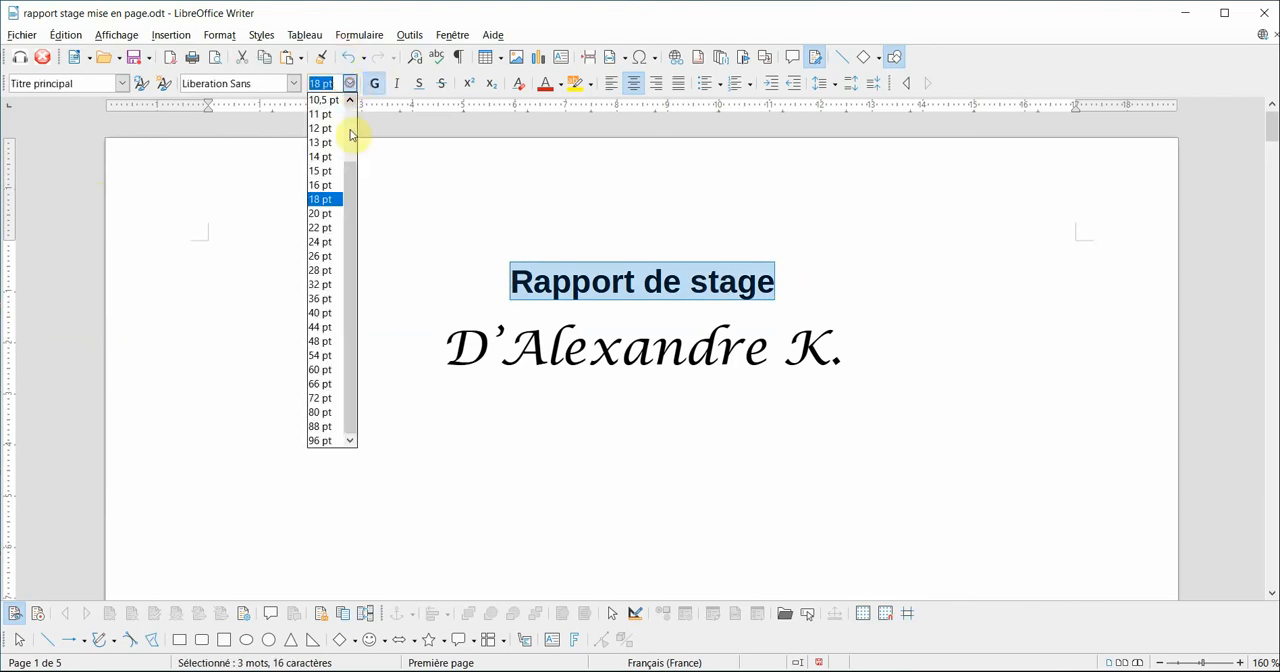
click(330, 285)
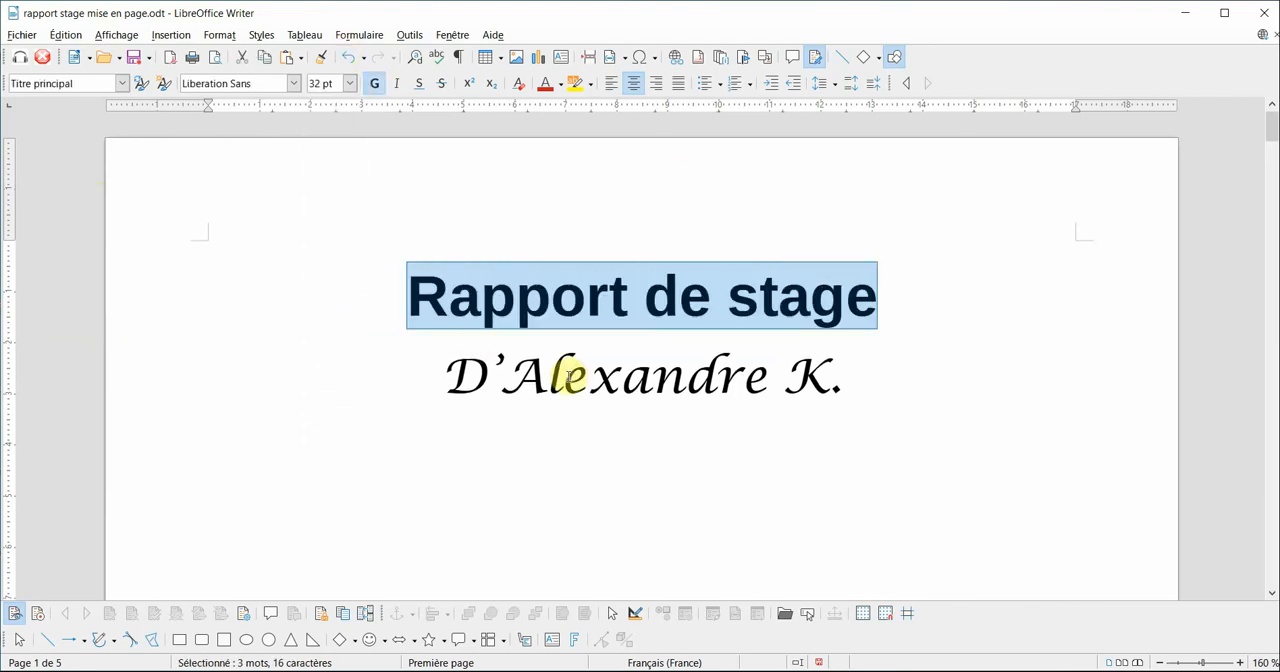
- Insert blank lines above "Rapport de stage" to move the title and author line down the cover page
click(417, 325)
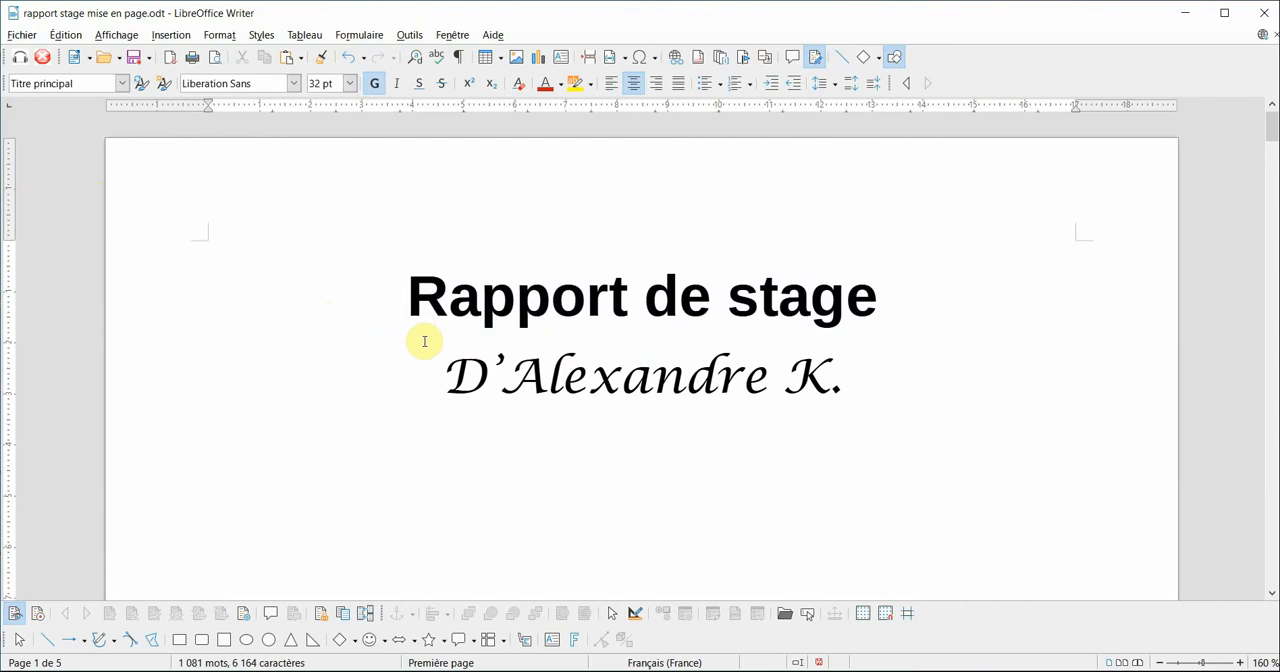
key(Return)
scroll(666, 366, down, 5)
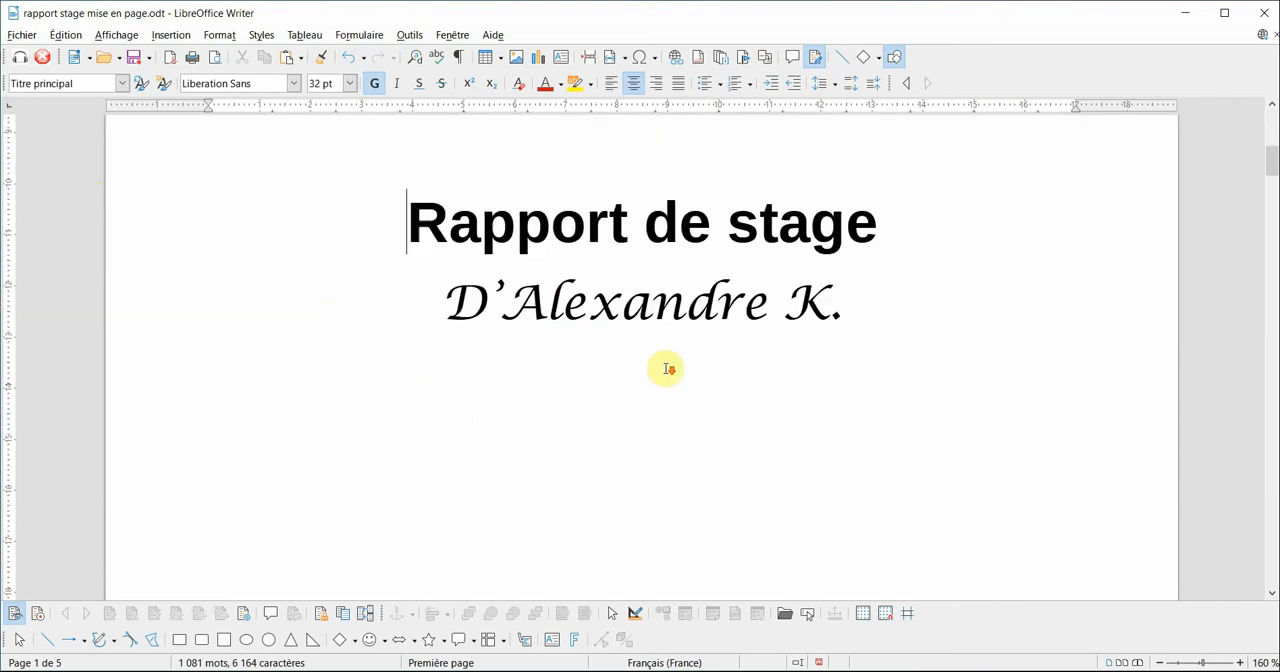
scroll(666, 369, up, 5)
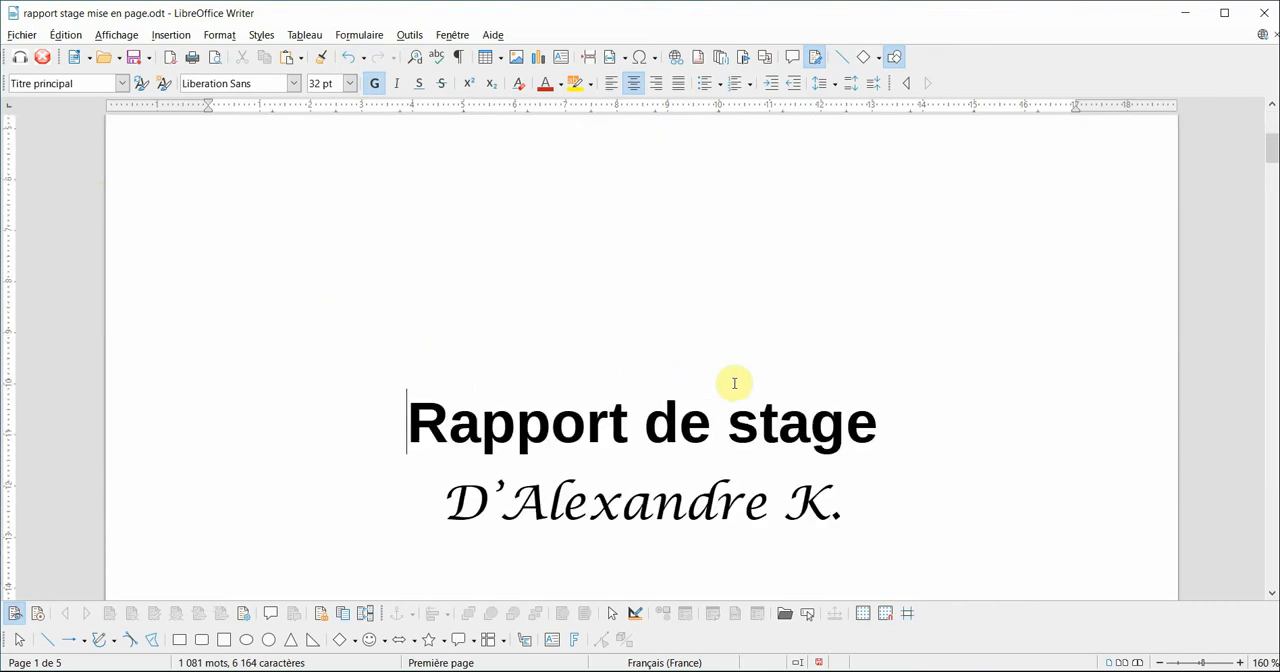
- Insert a table of contents with the default settings at the start of the blank second page
scroll(734, 383, down, 5)
scroll(833, 442, down, 8)
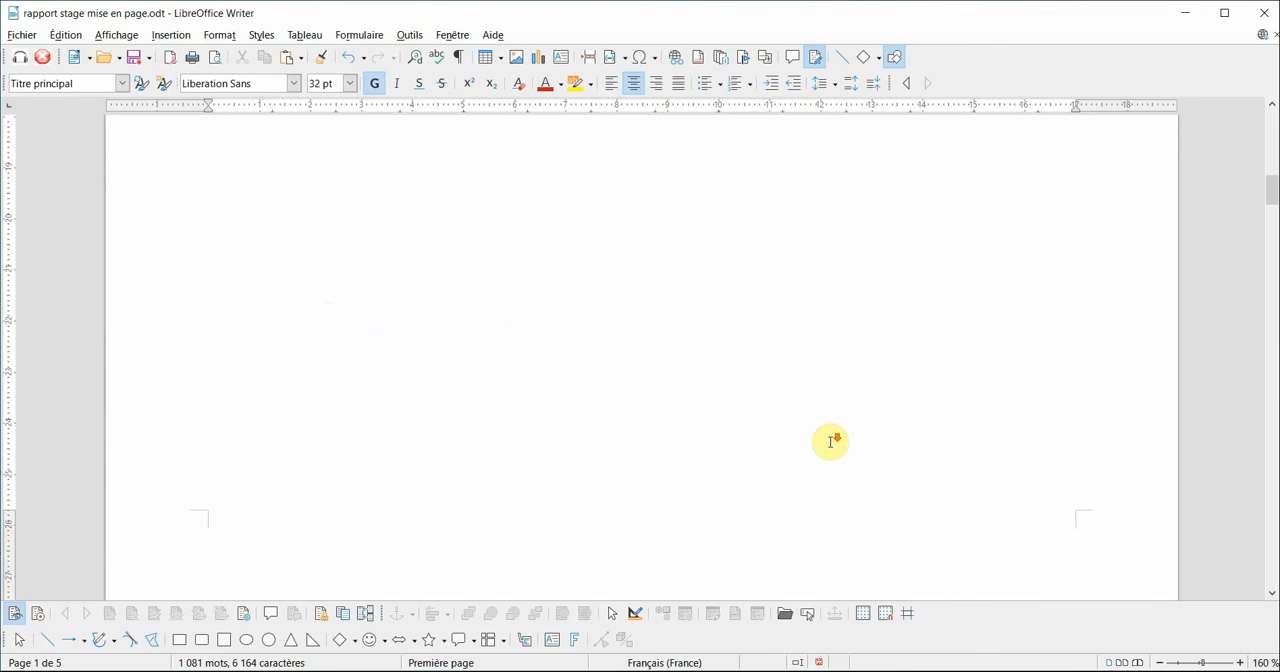
scroll(830, 442, down, 3)
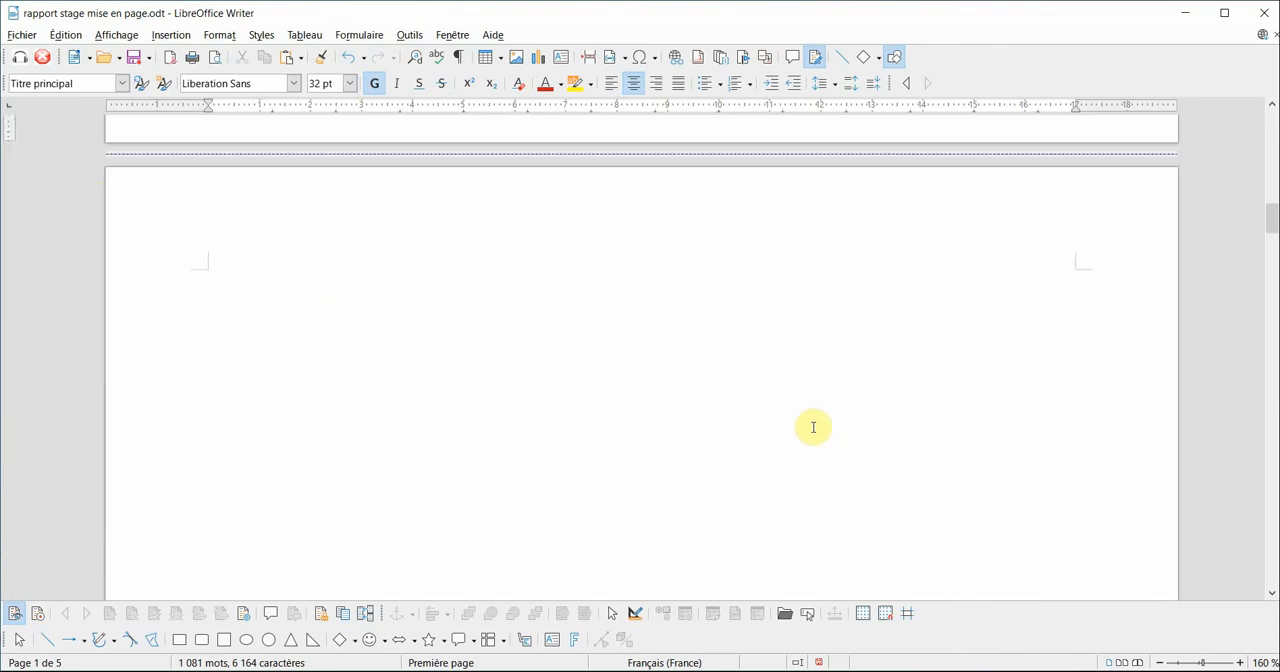
click(249, 286)
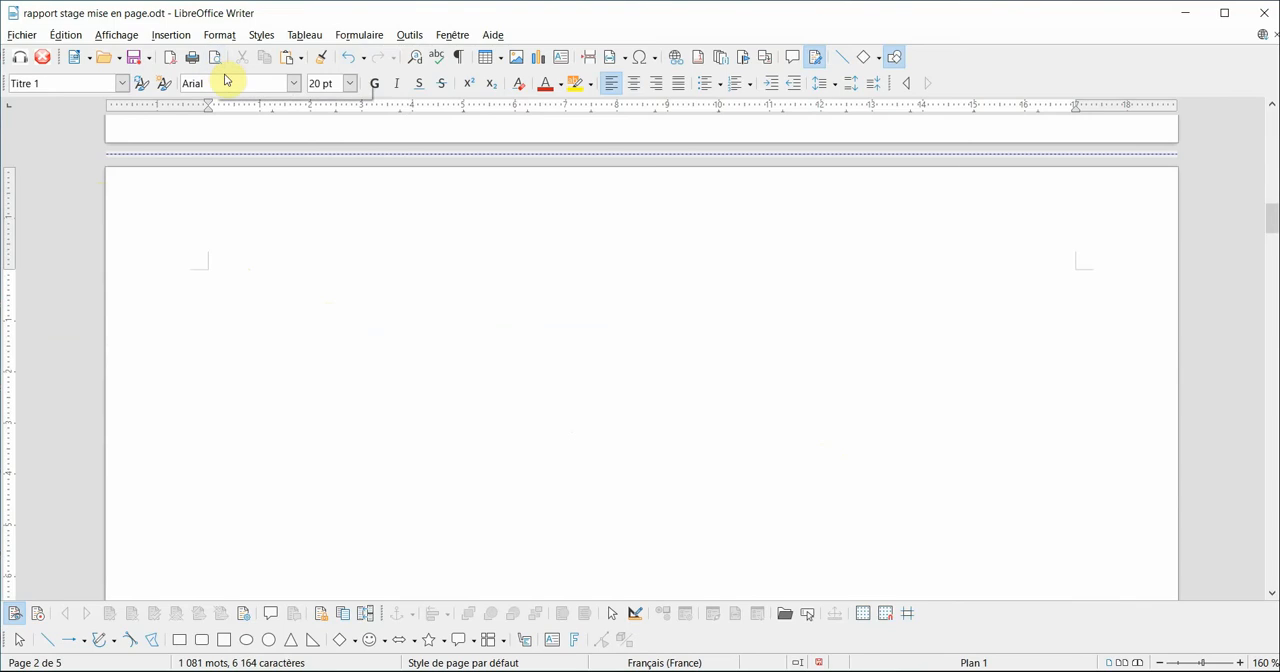
click(178, 40)
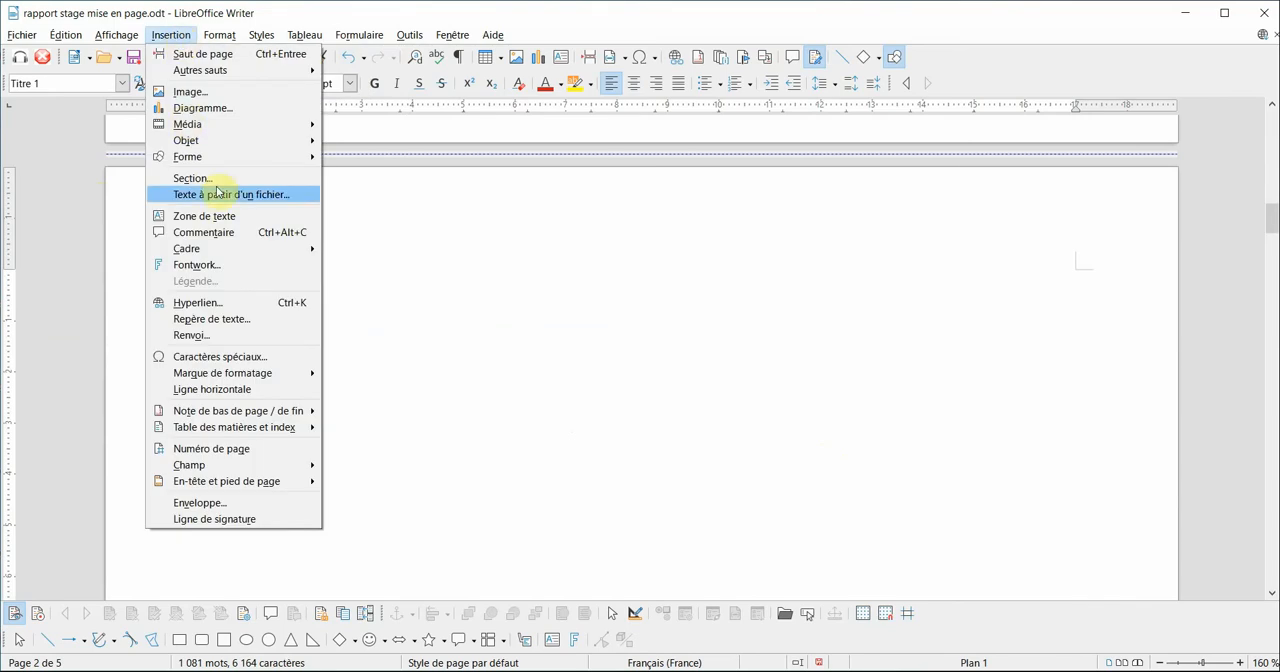
mouse_move(218, 430)
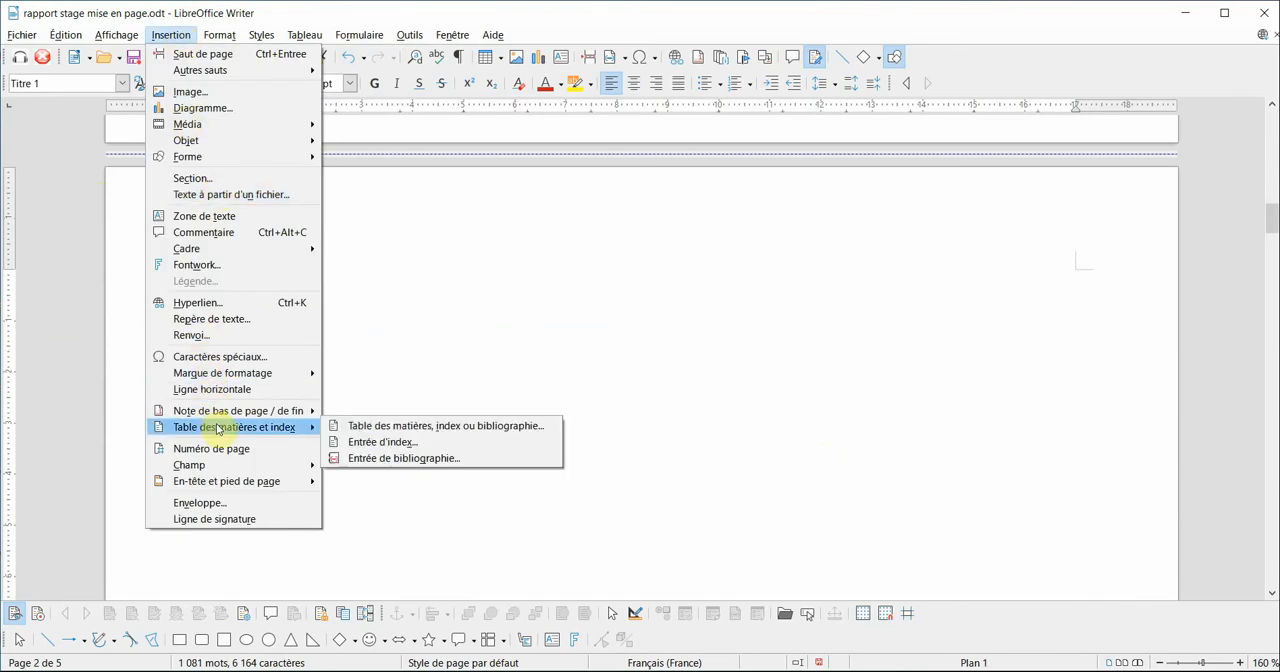
click(365, 426)
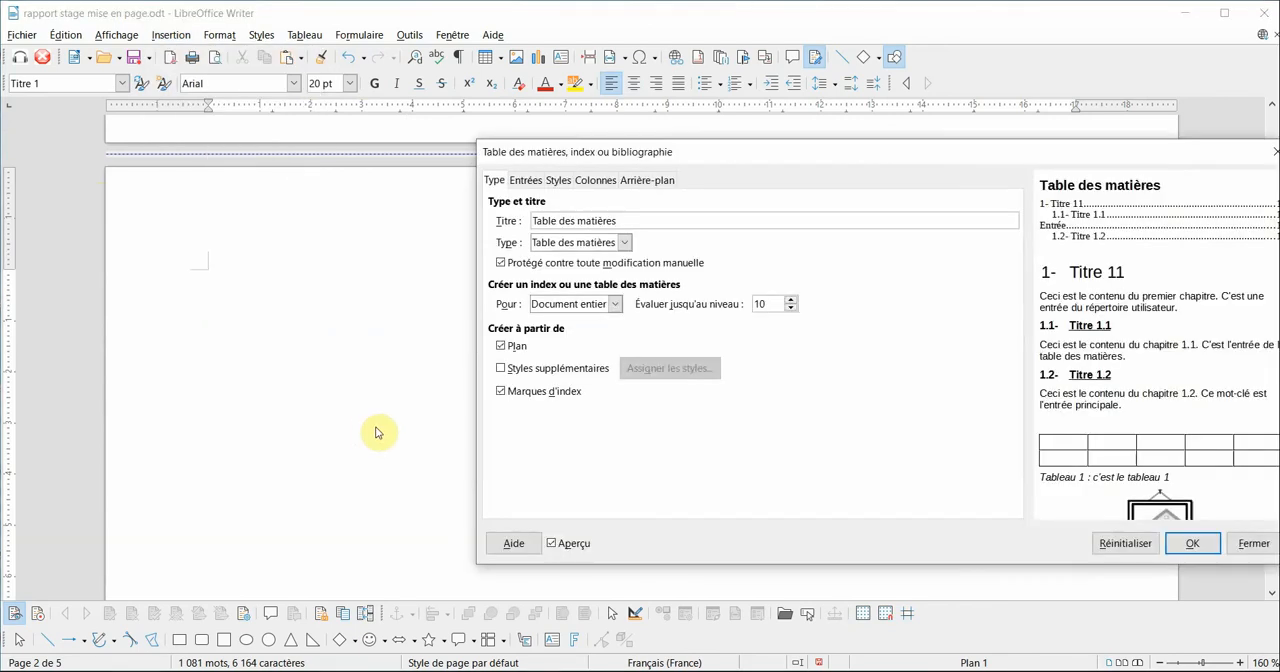
click(1195, 543)
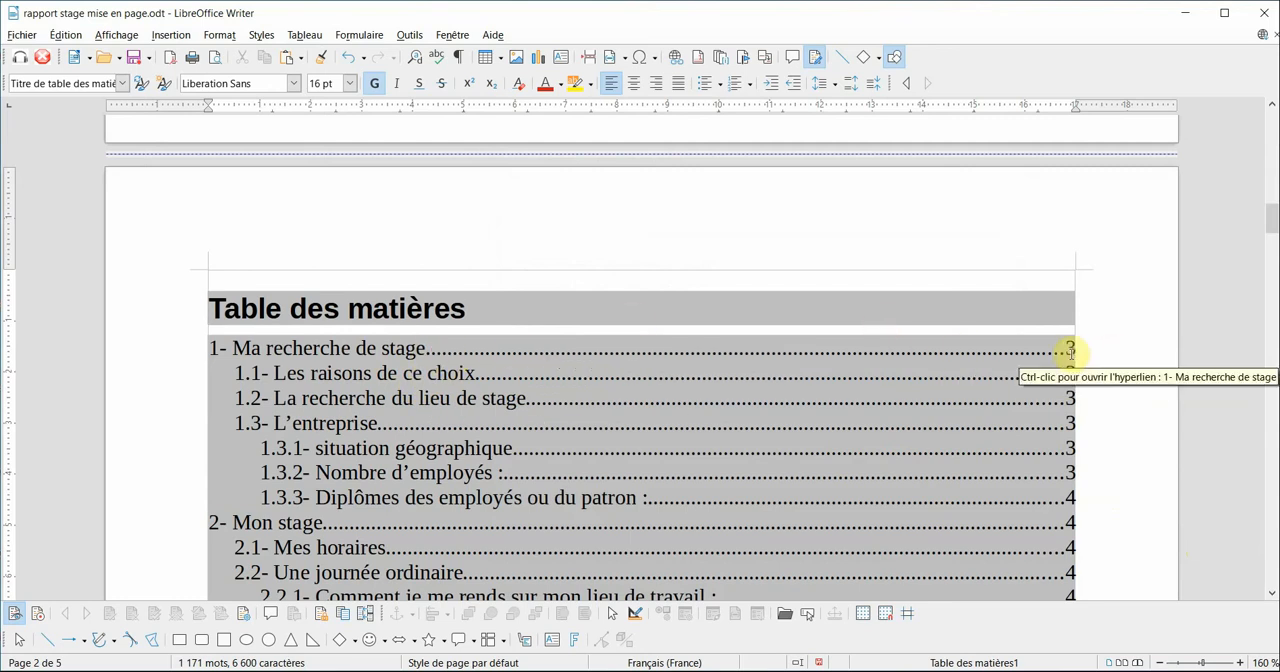
- Review the table of contents against the headings on the report pages, and return to the cover page
scroll(970, 410, down, 3)
scroll(970, 410, down, 6)
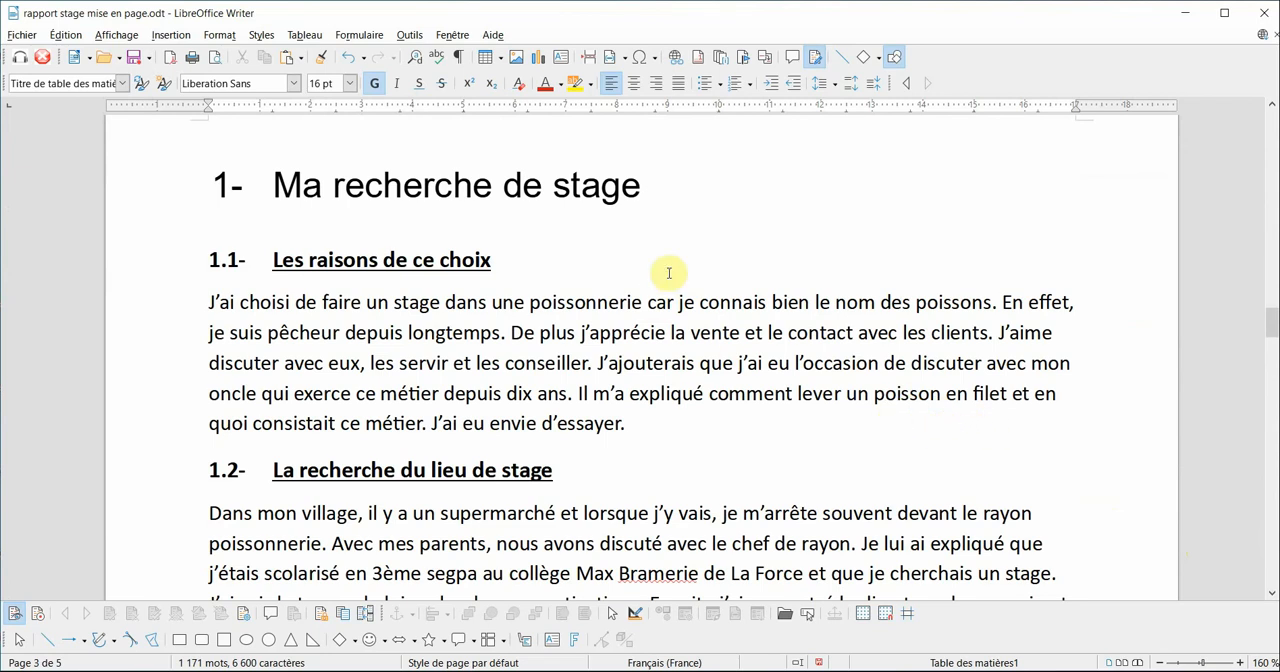
scroll(650, 330, down, 5)
scroll(650, 340, down, 4)
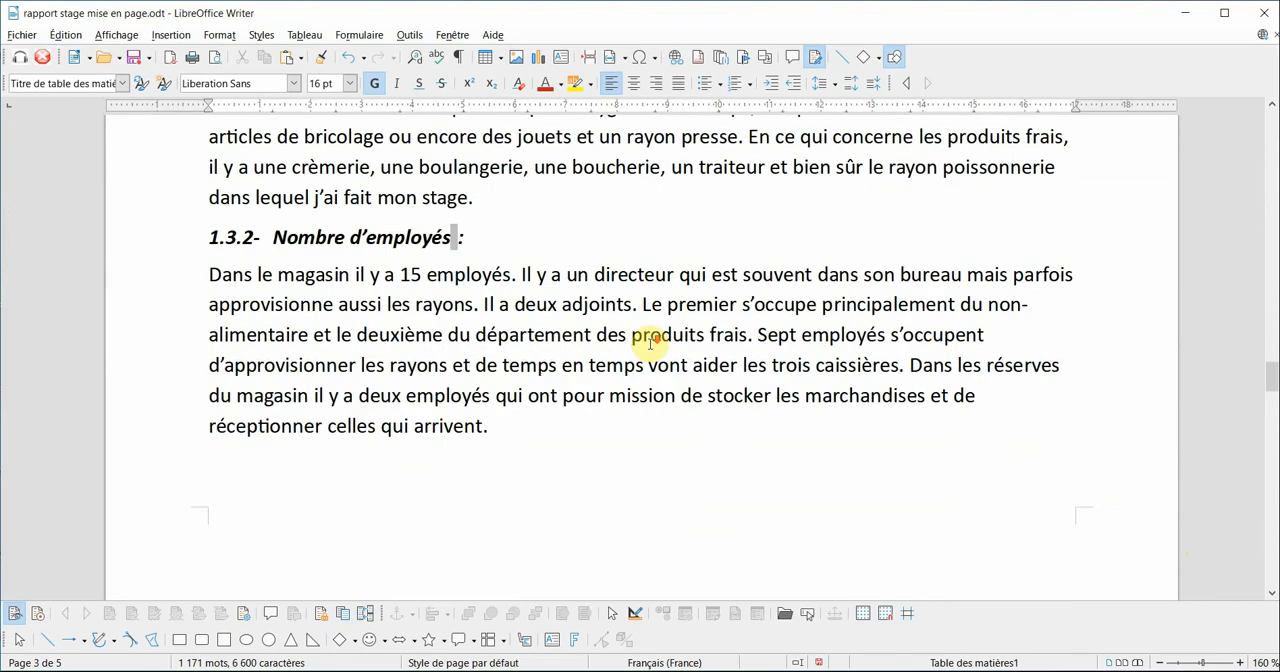
scroll(694, 360, up, 2)
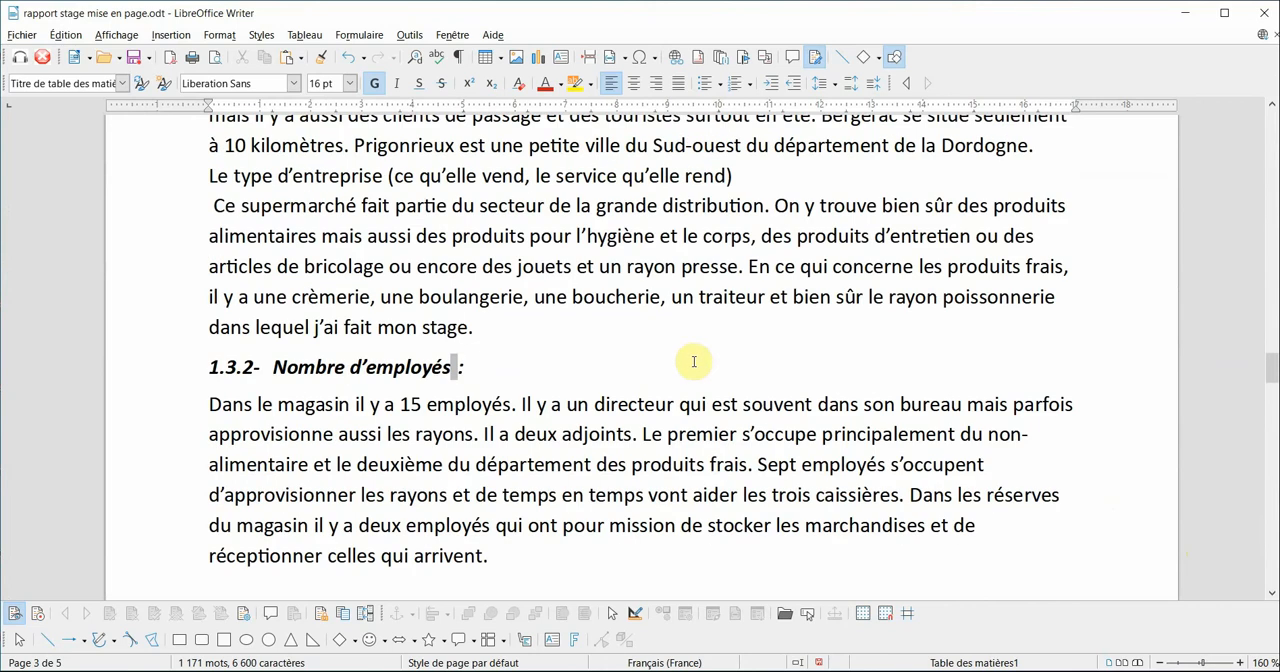
scroll(692, 366, up, 15)
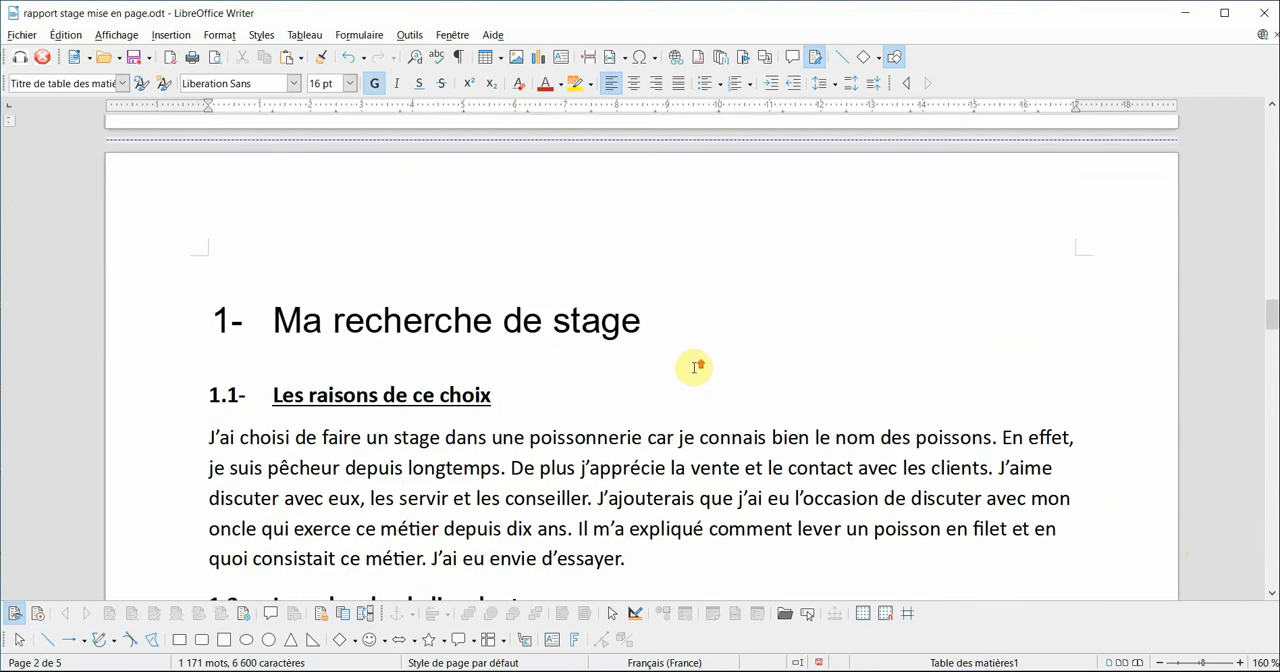
scroll(696, 368, up, 10)
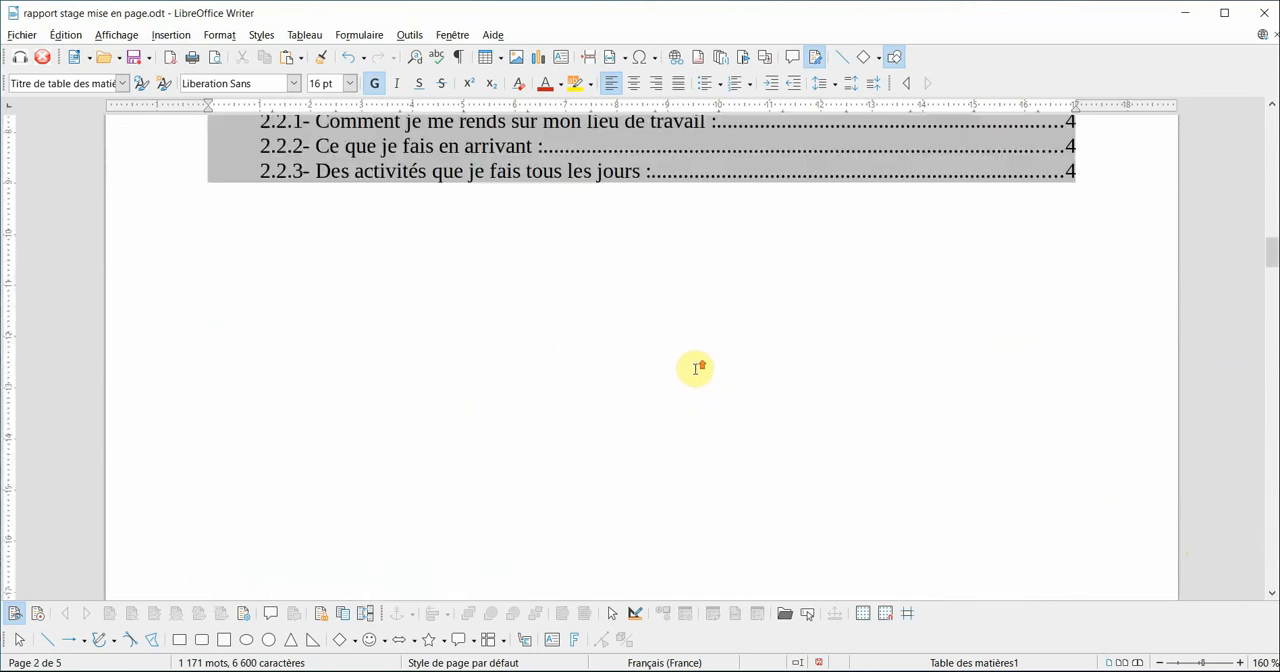
scroll(696, 371, up, 5)
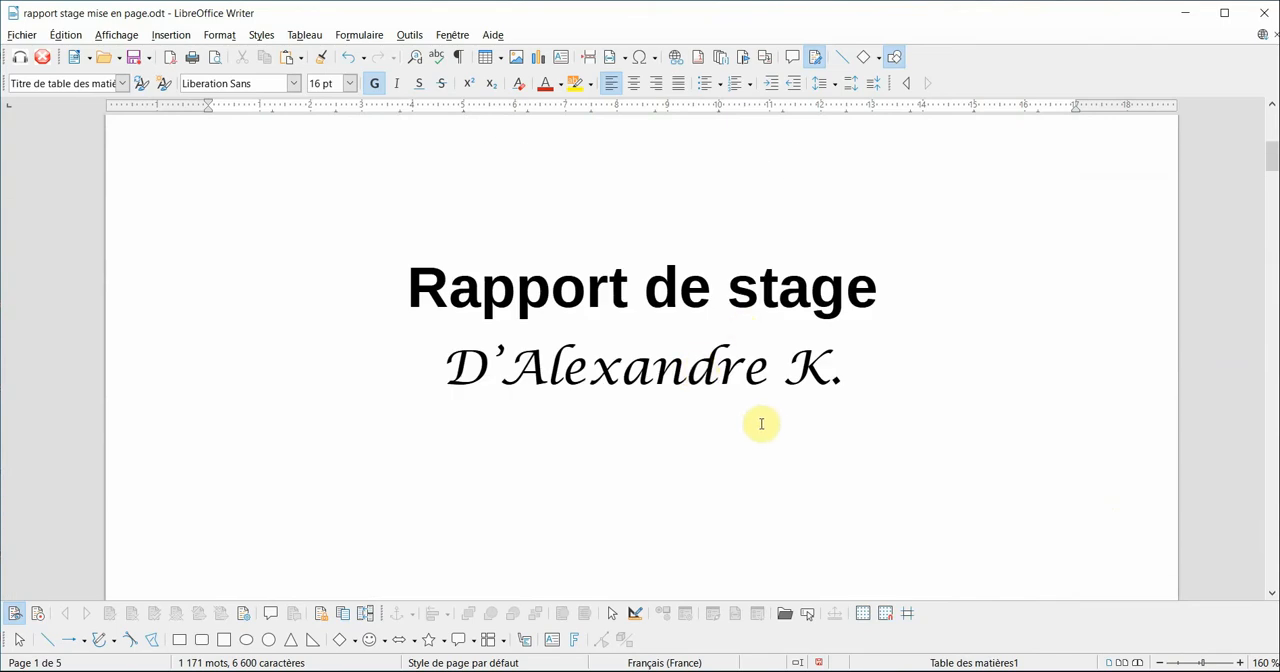
- Convert the first 2 existing pages into title pages and restart the page numbering at 1 after them
click(883, 397)
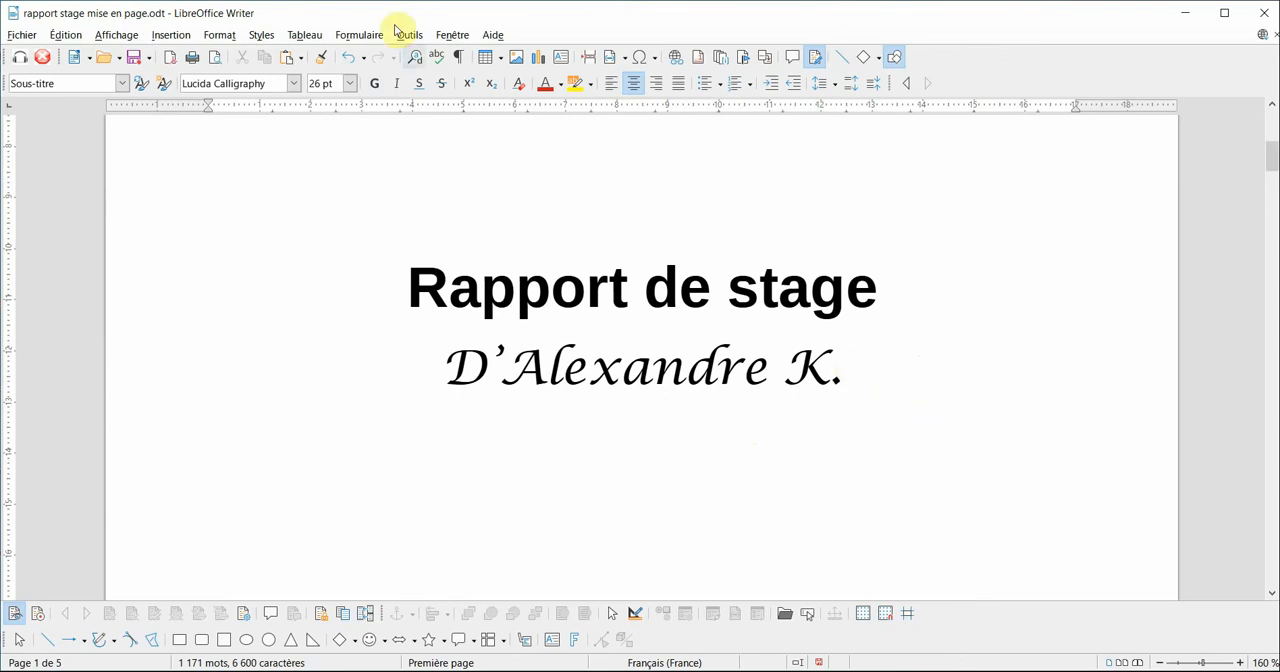
click(228, 38)
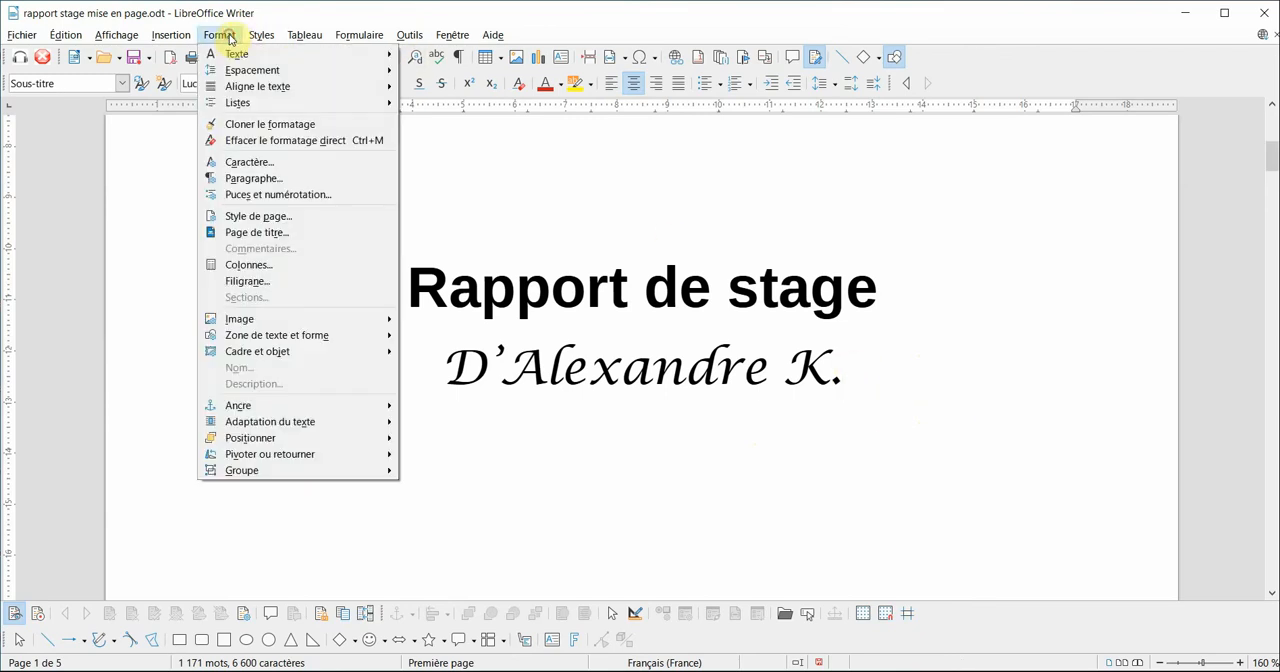
click(240, 233)
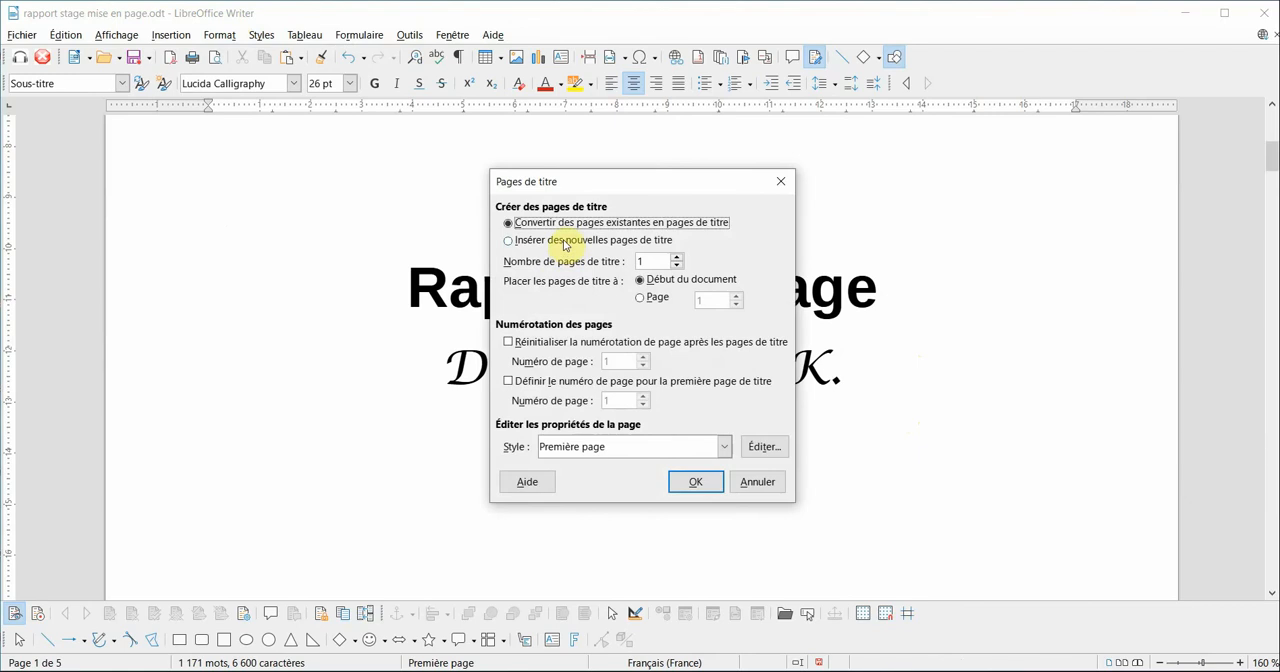
click(678, 262)
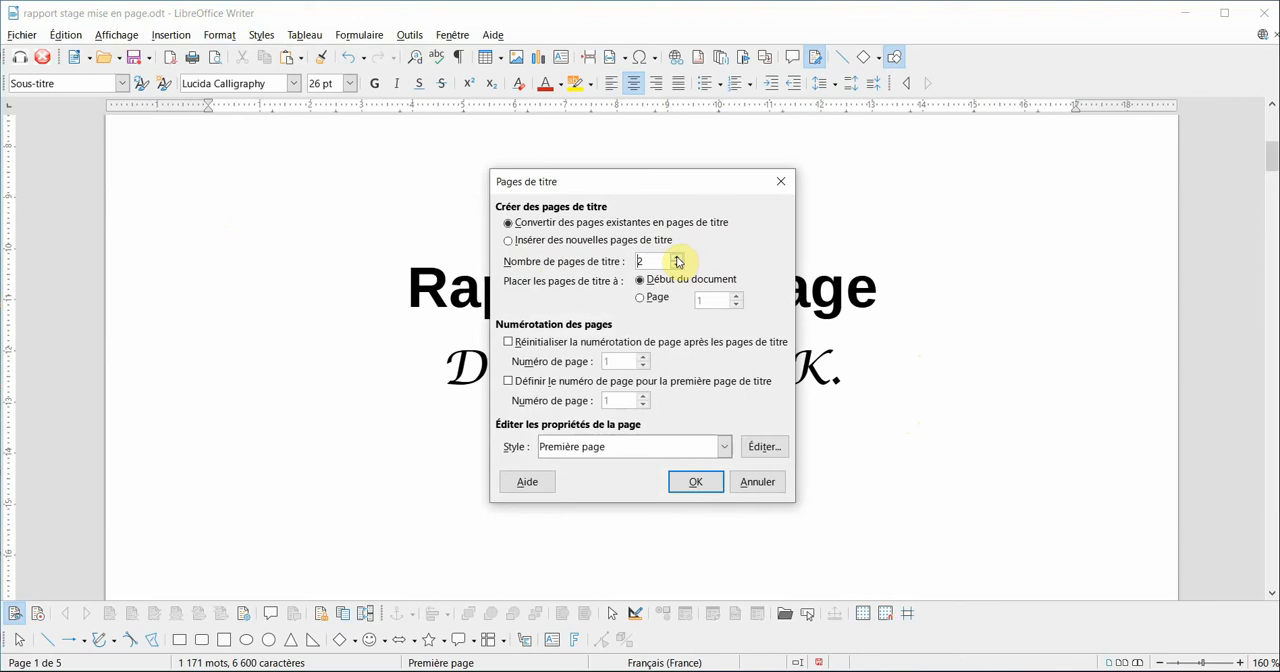
click(509, 342)
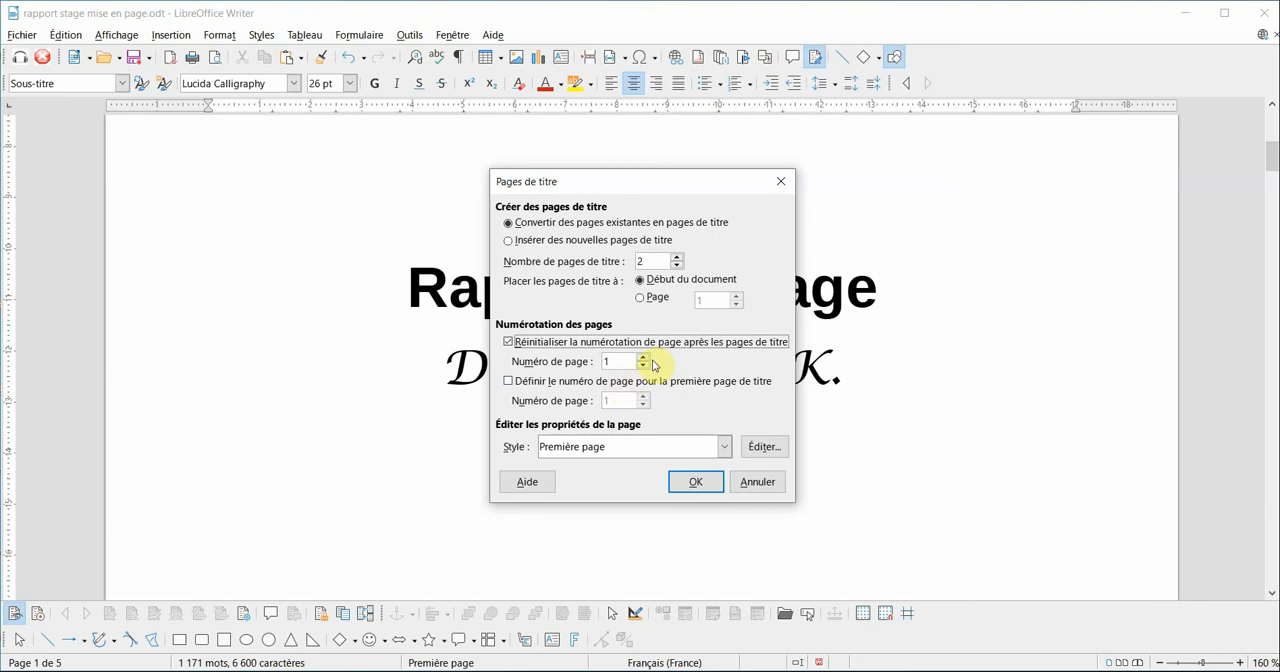
click(695, 483)
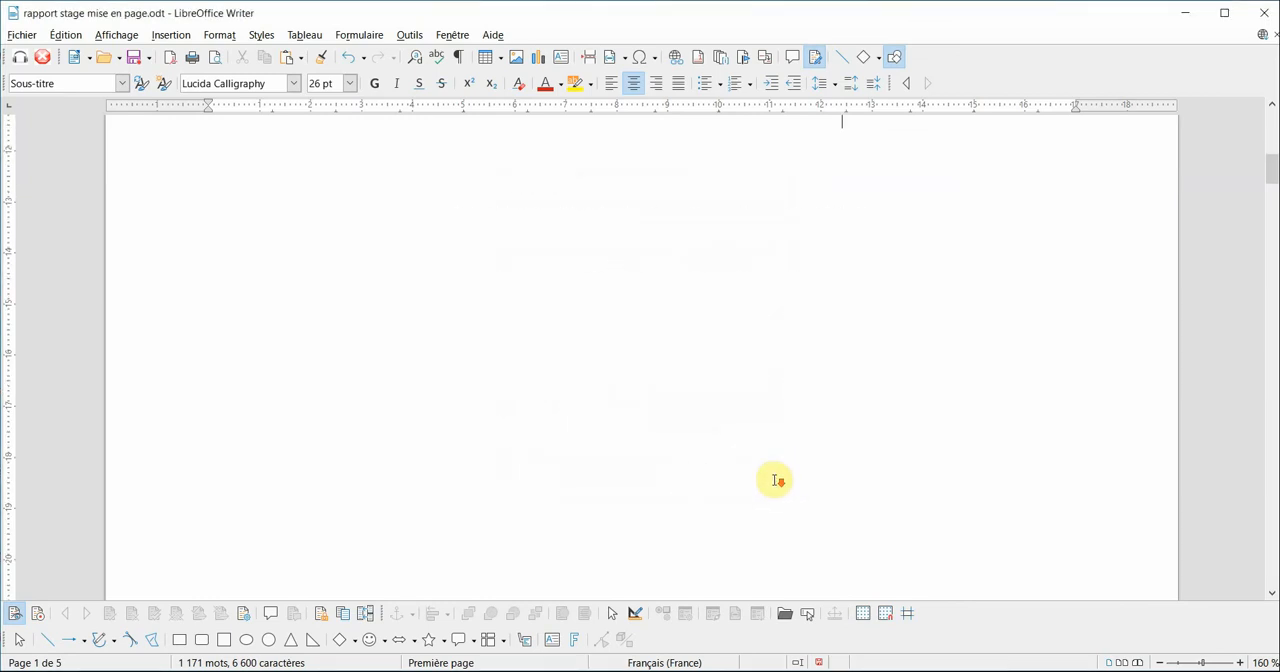
- Update the table of contents on the second page so that it uses the restarted page numbering
scroll(774, 480, down, 10)
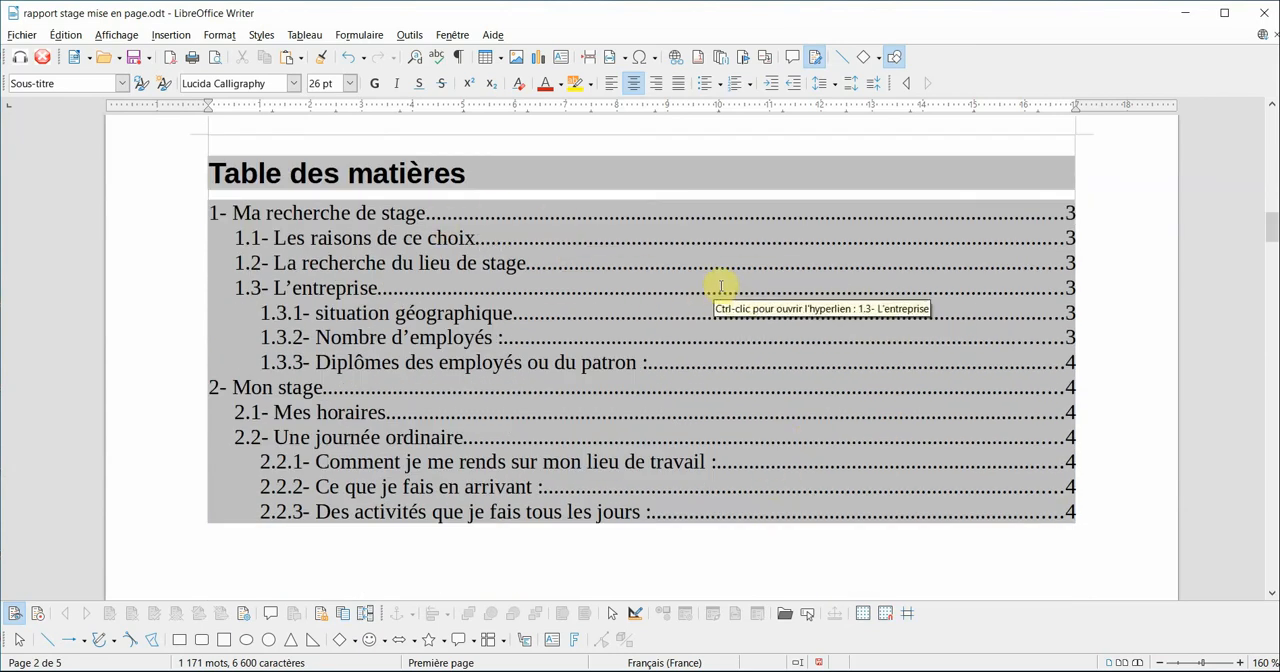
right_click(648, 288)
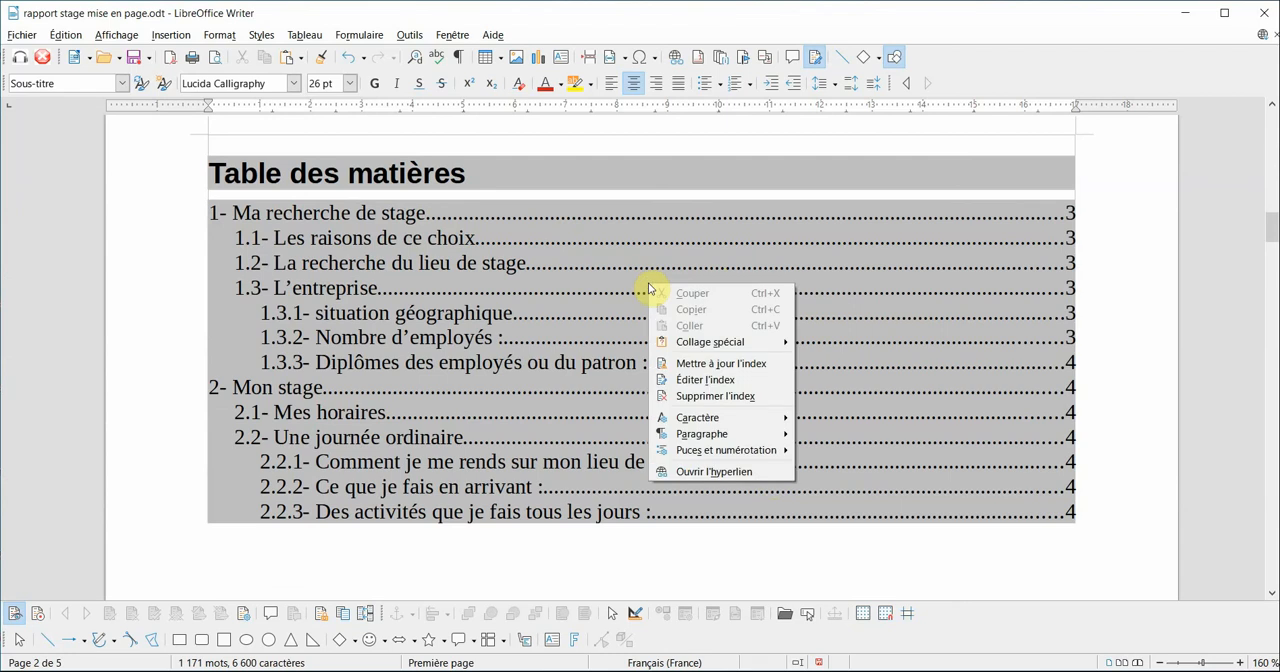
click(738, 364)
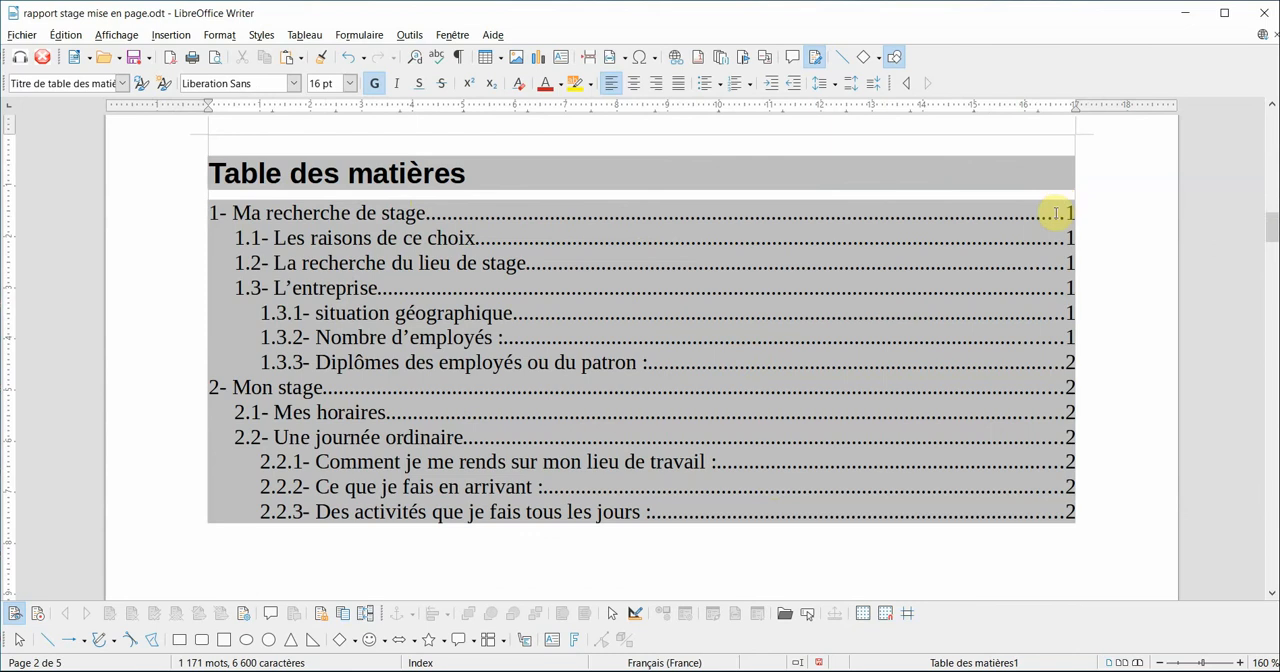
- Insert a page number in the footer of the first report page, the one that starts with "Ma recherche de stage"
scroll(846, 403, down, 5)
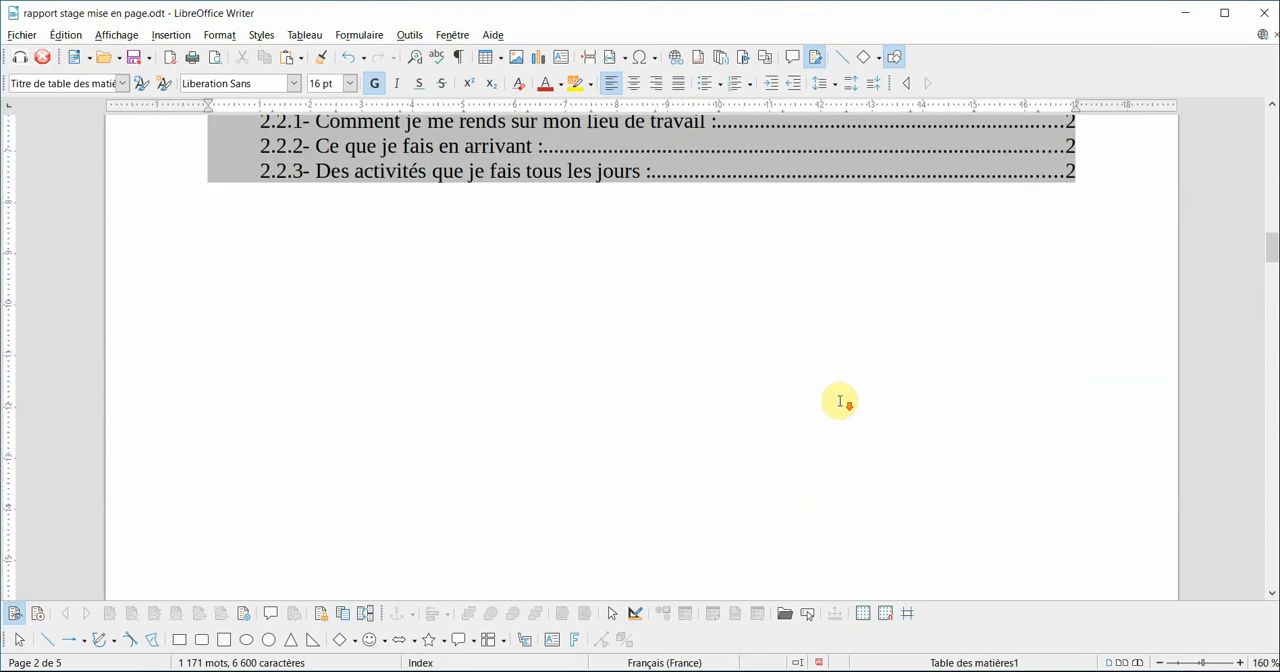
scroll(840, 401, down, 15)
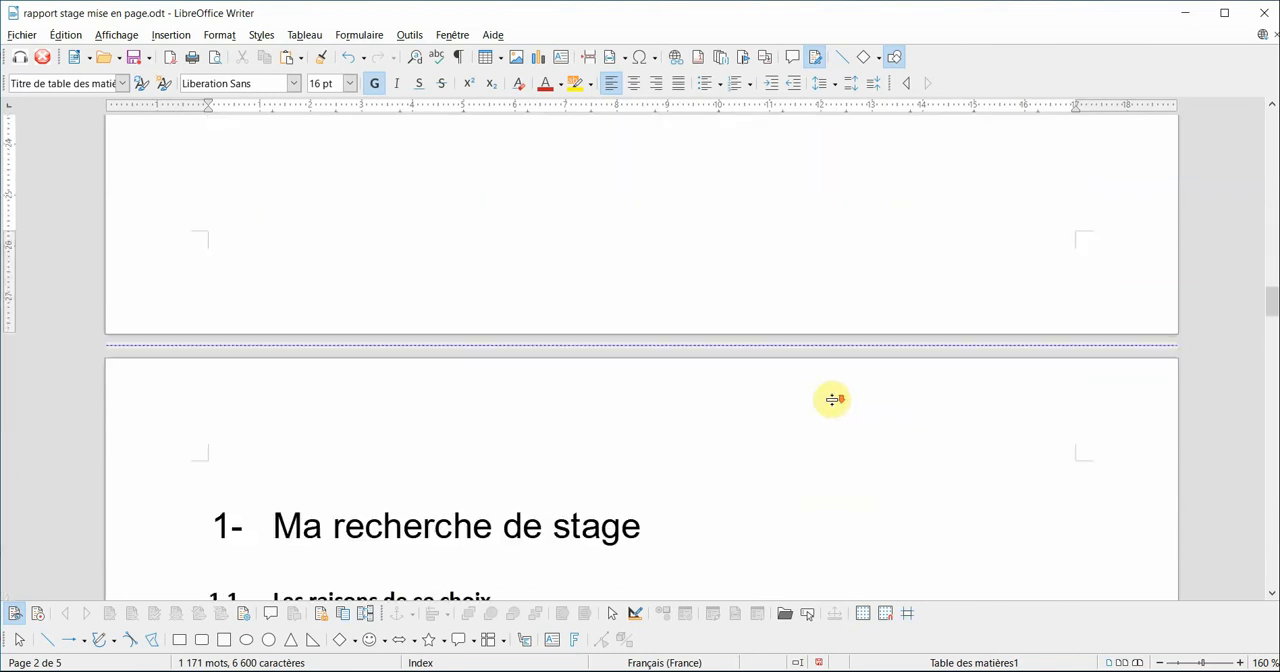
scroll(827, 400, down, 10)
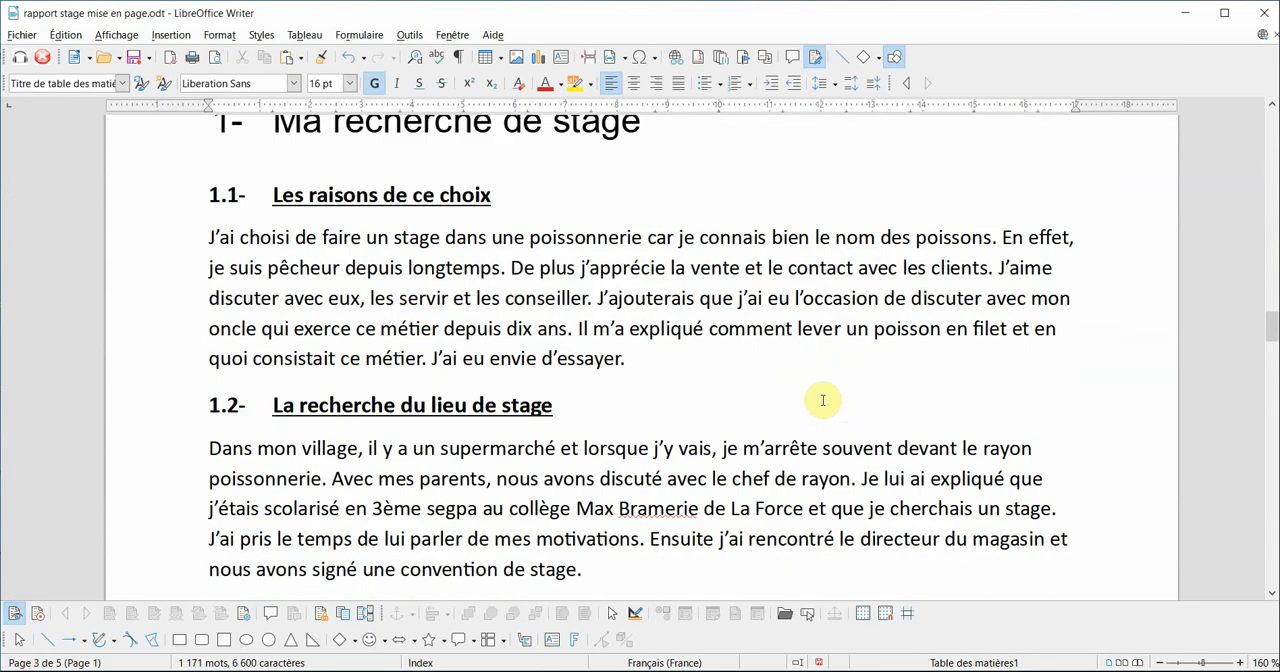
scroll(822, 402, down, 15)
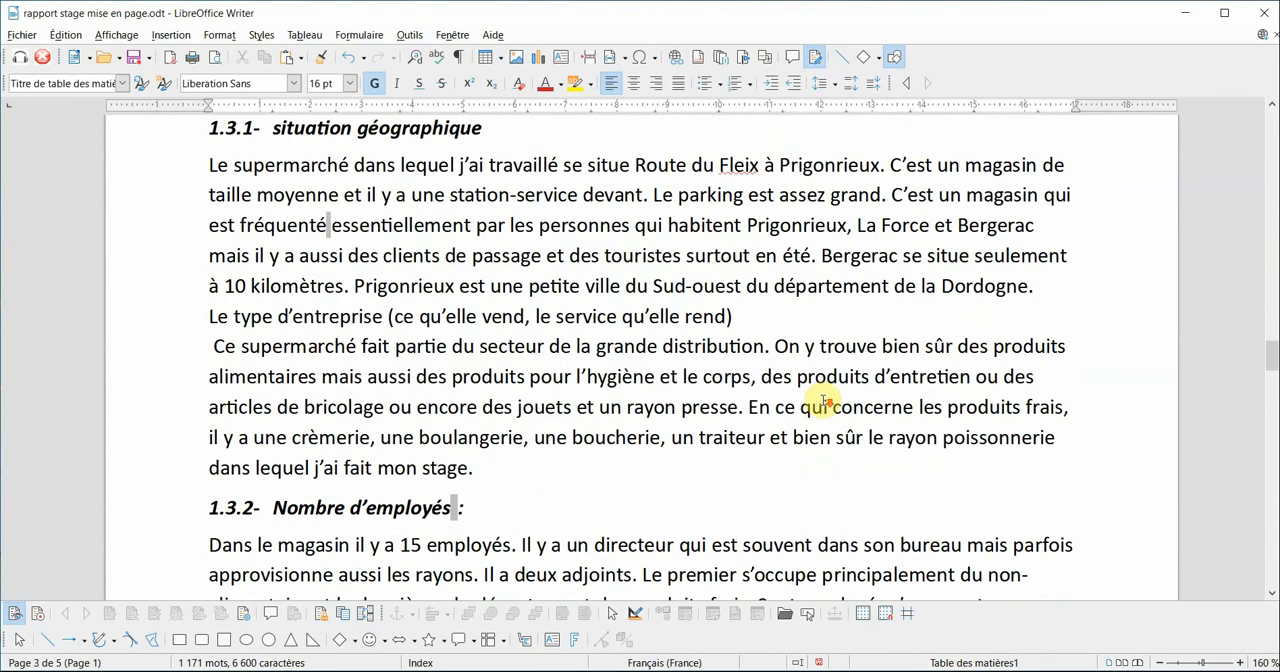
scroll(815, 395, down, 1)
click(651, 503)
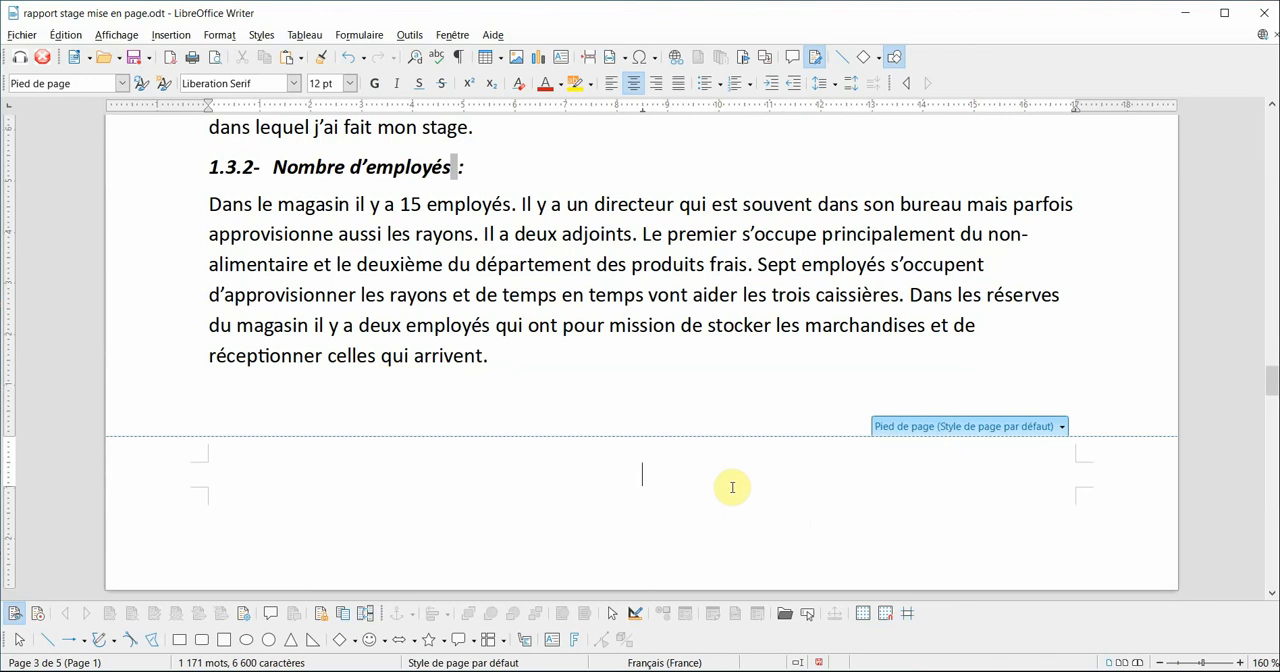
click(954, 428)
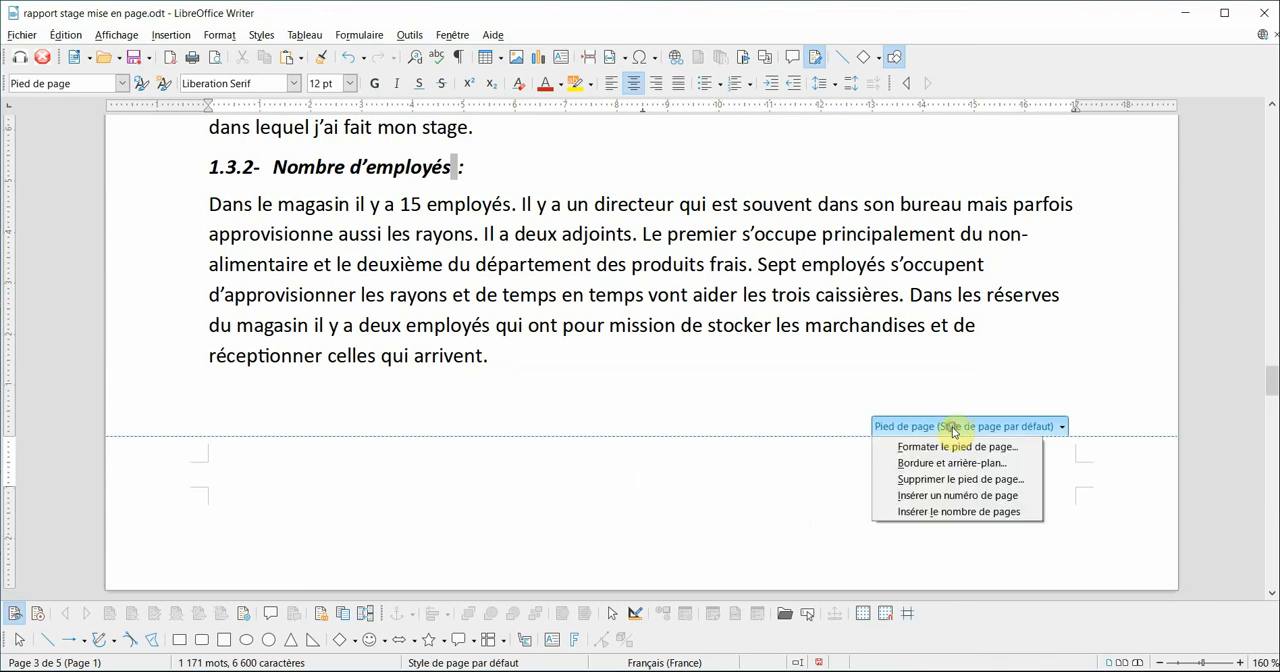
click(948, 430)
click(436, 479)
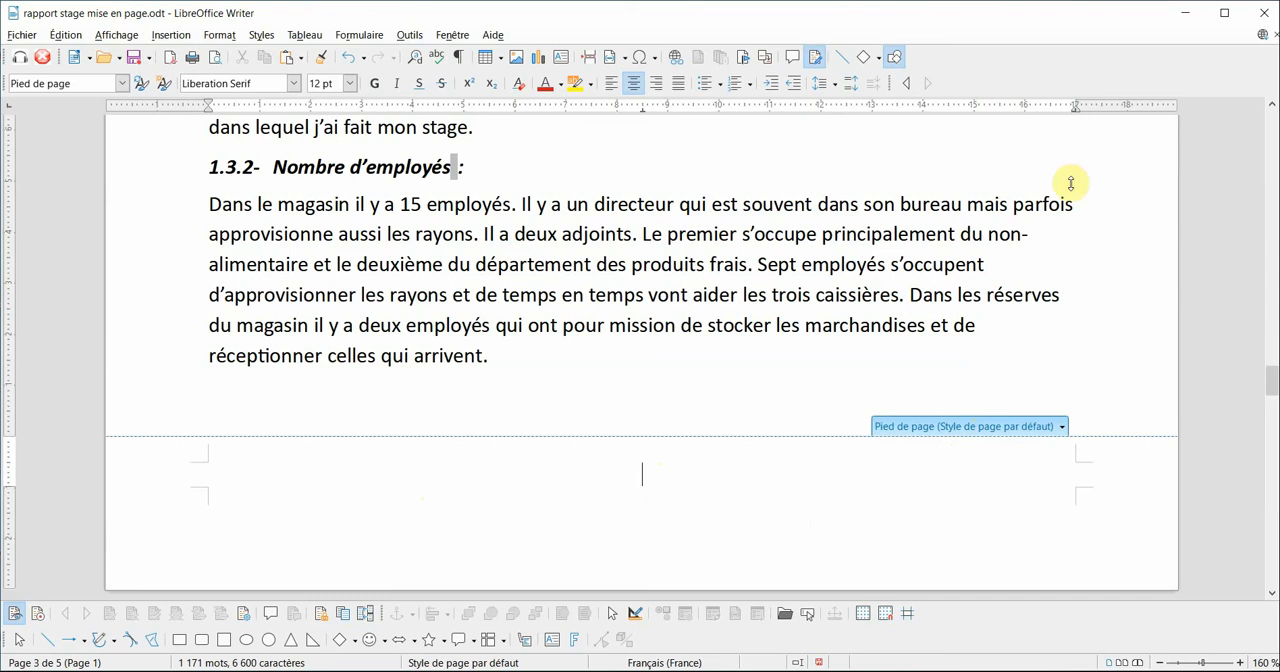
click(172, 35)
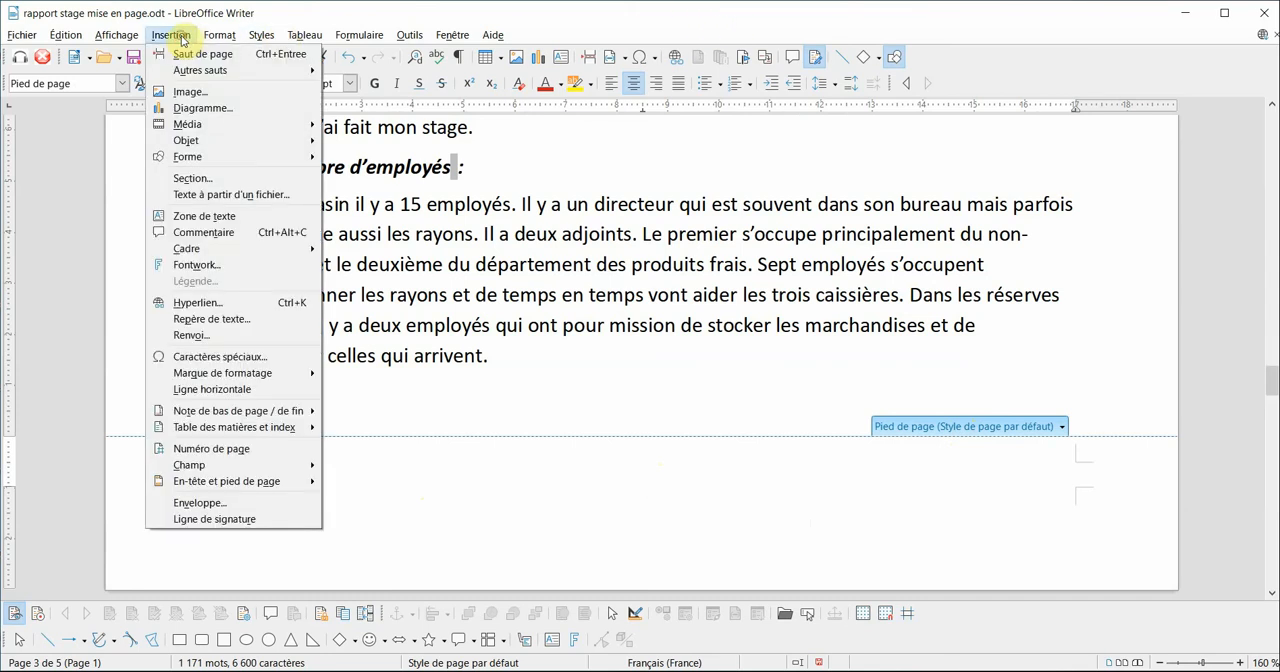
click(184, 447)
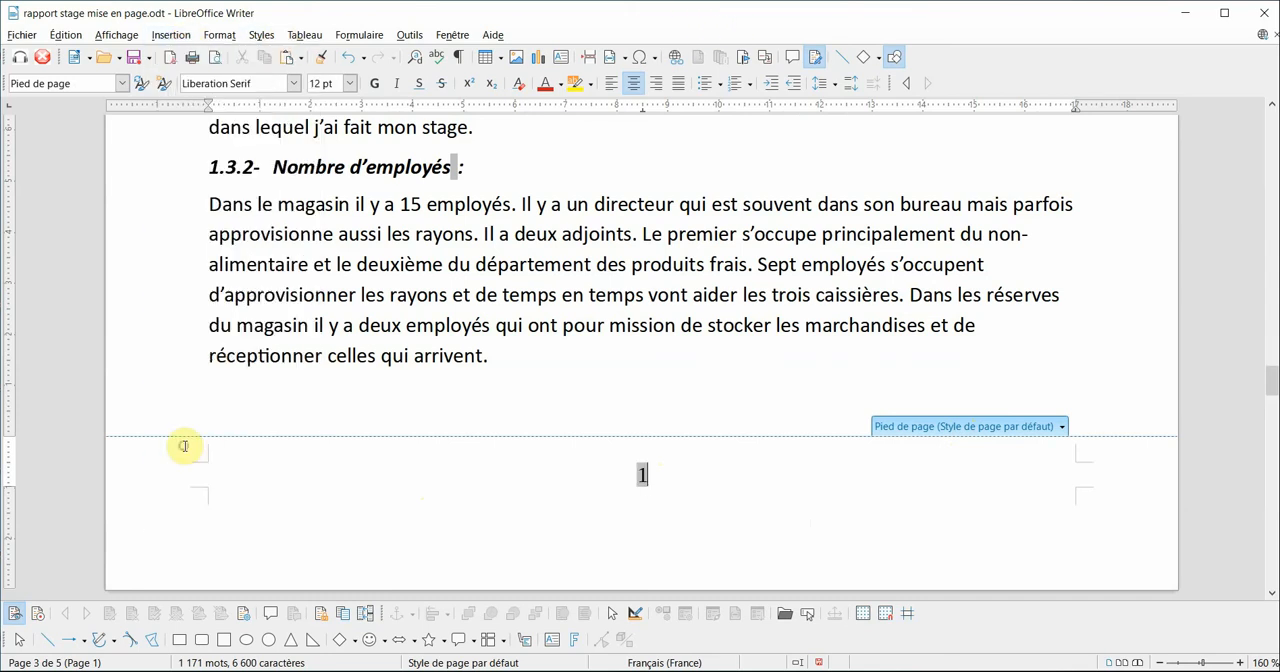
- Try other alignments for the footer page number, return it to centred and leave the footer
click(605, 85)
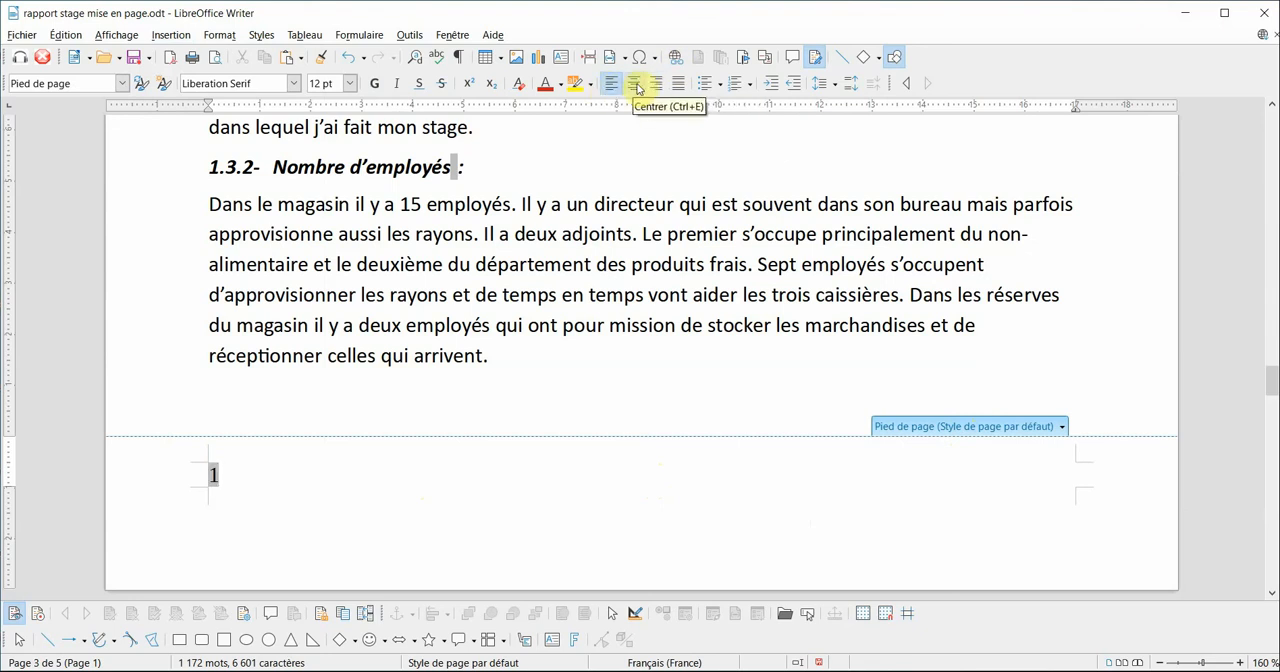
click(636, 90)
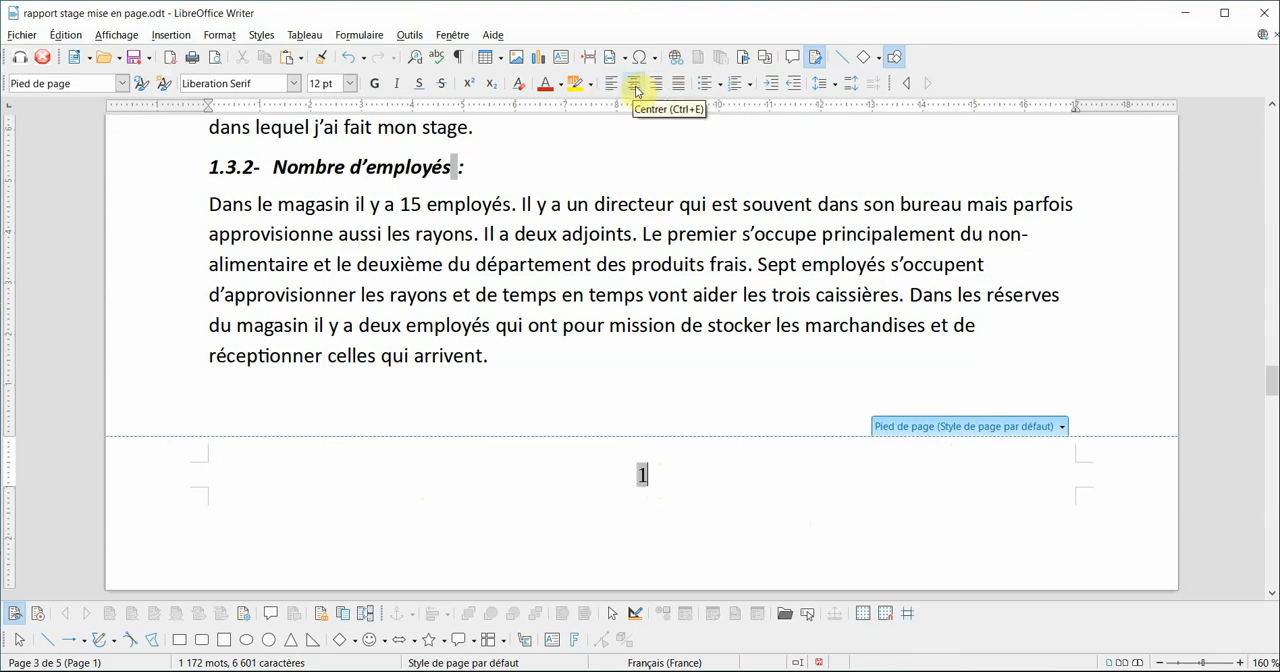
click(656, 90)
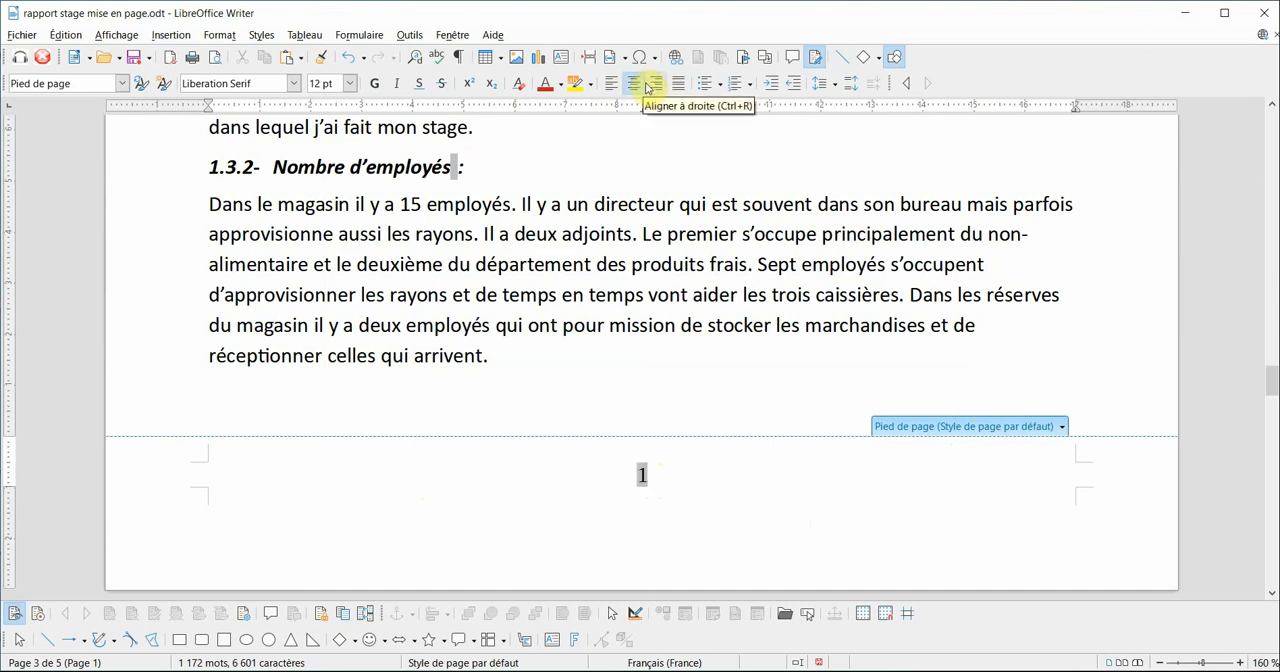
click(697, 389)
- Check the footer page numbering through the report pages, the table of contents page and the cover page
scroll(697, 389, down, 15)
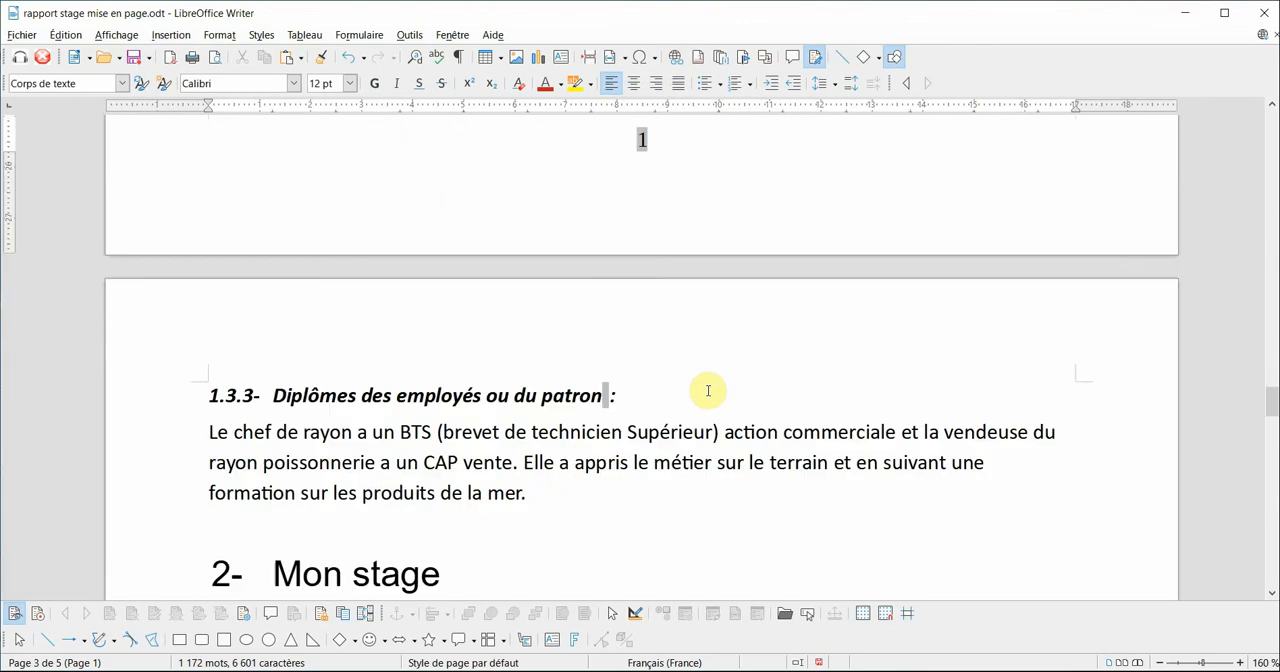
scroll(709, 389, down, 15)
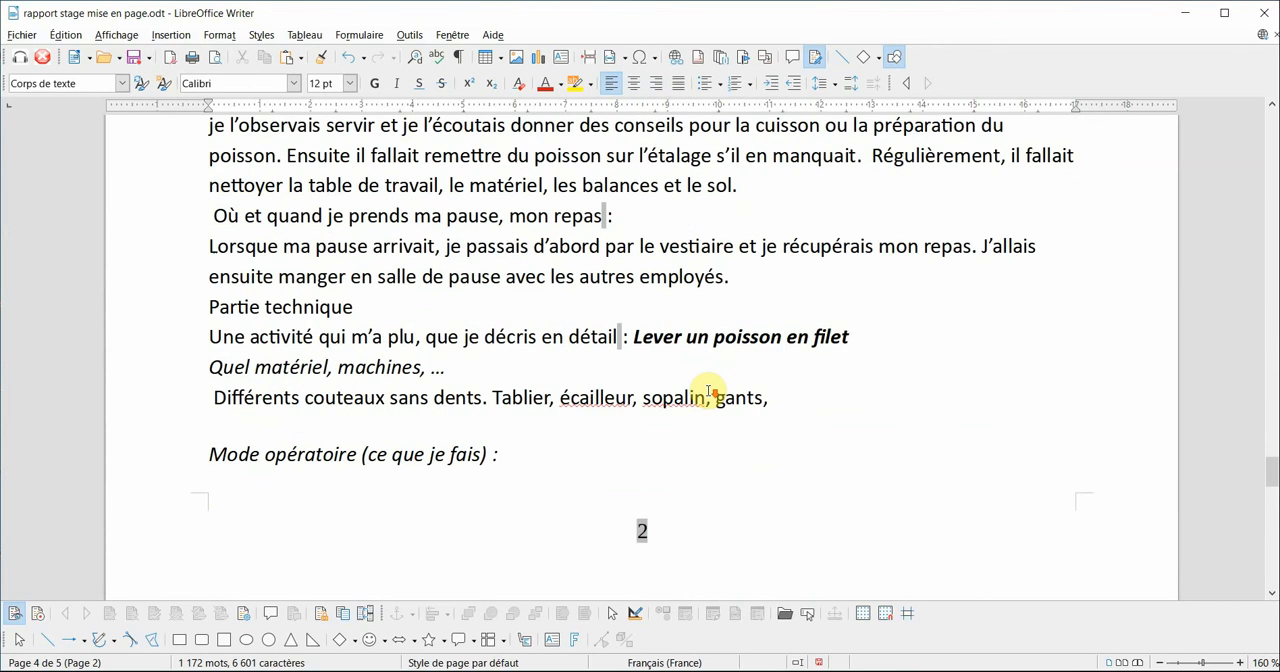
scroll(707, 392, down, 10)
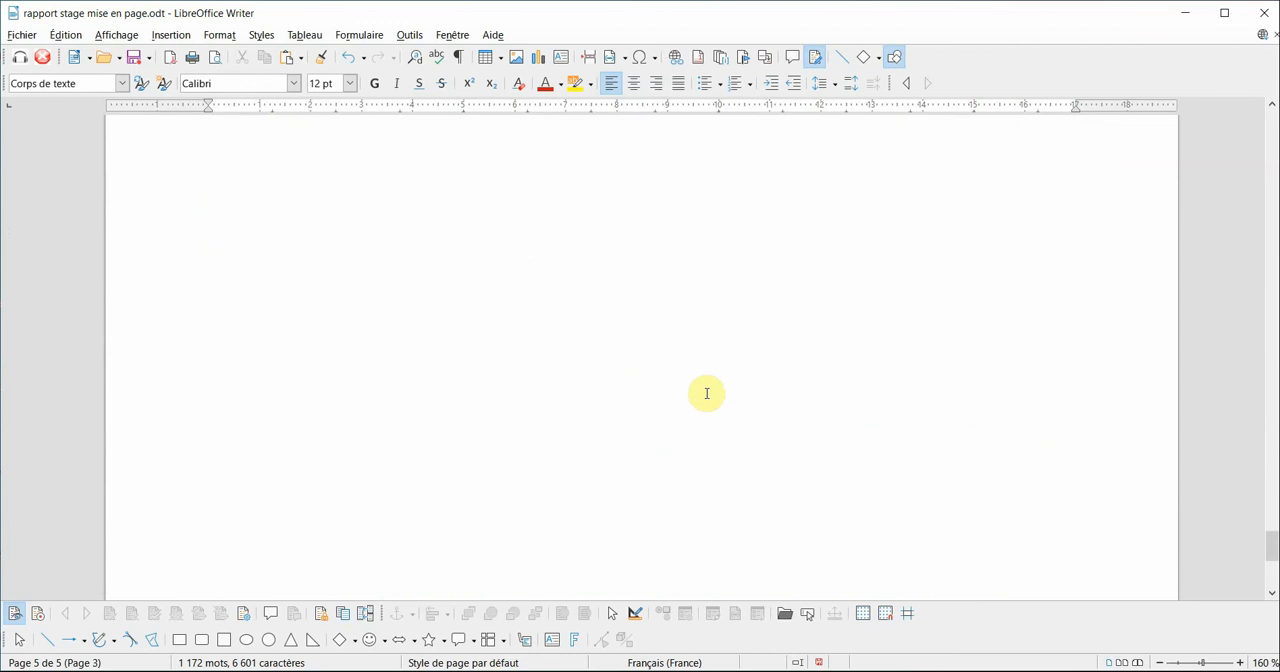
scroll(706, 393, up, 15)
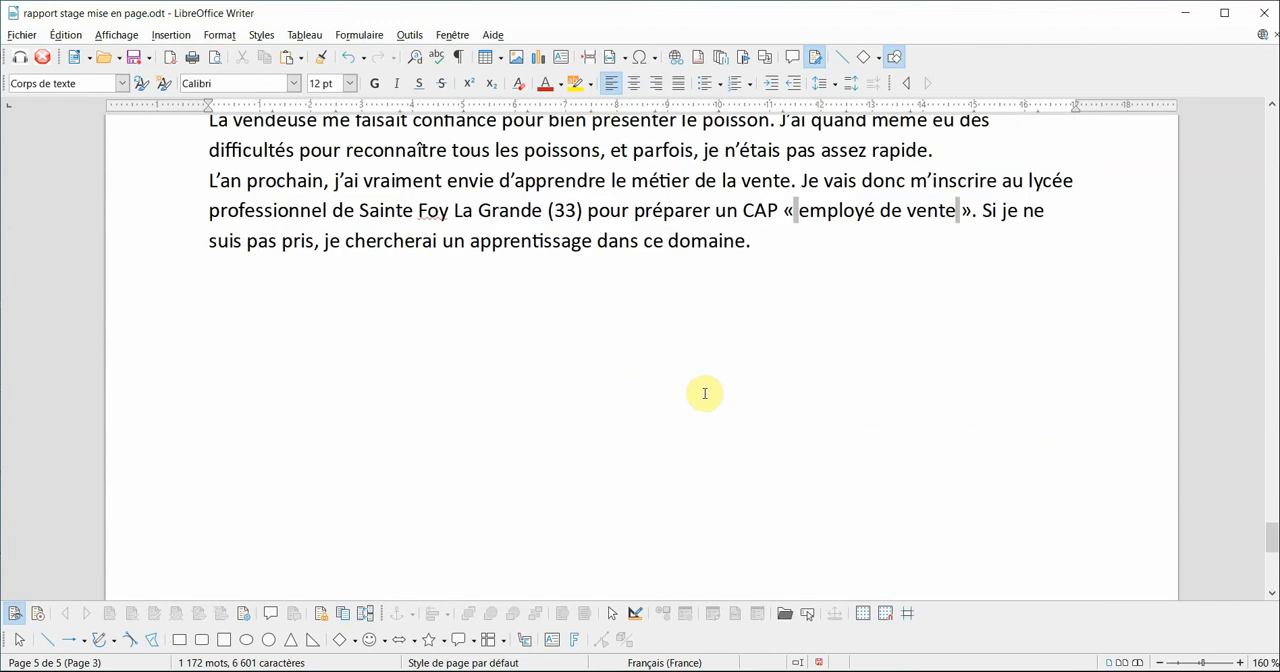
scroll(704, 393, up, 20)
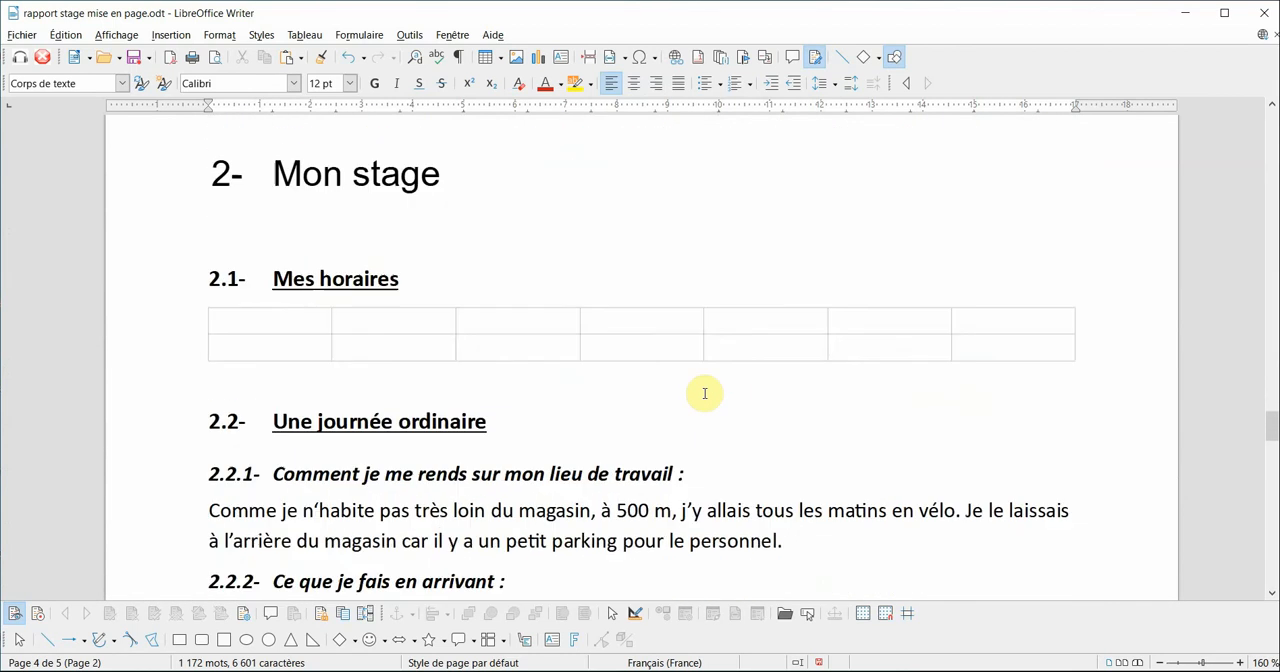
scroll(704, 394, up, 15)
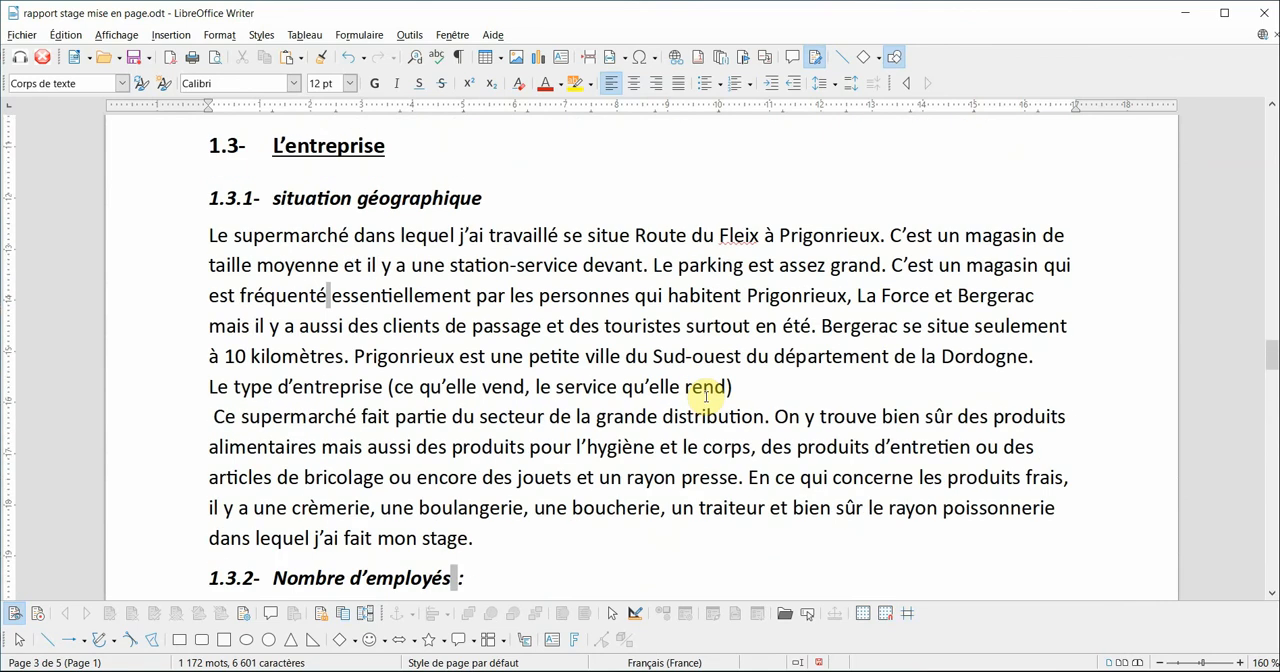
scroll(706, 395, up, 5)
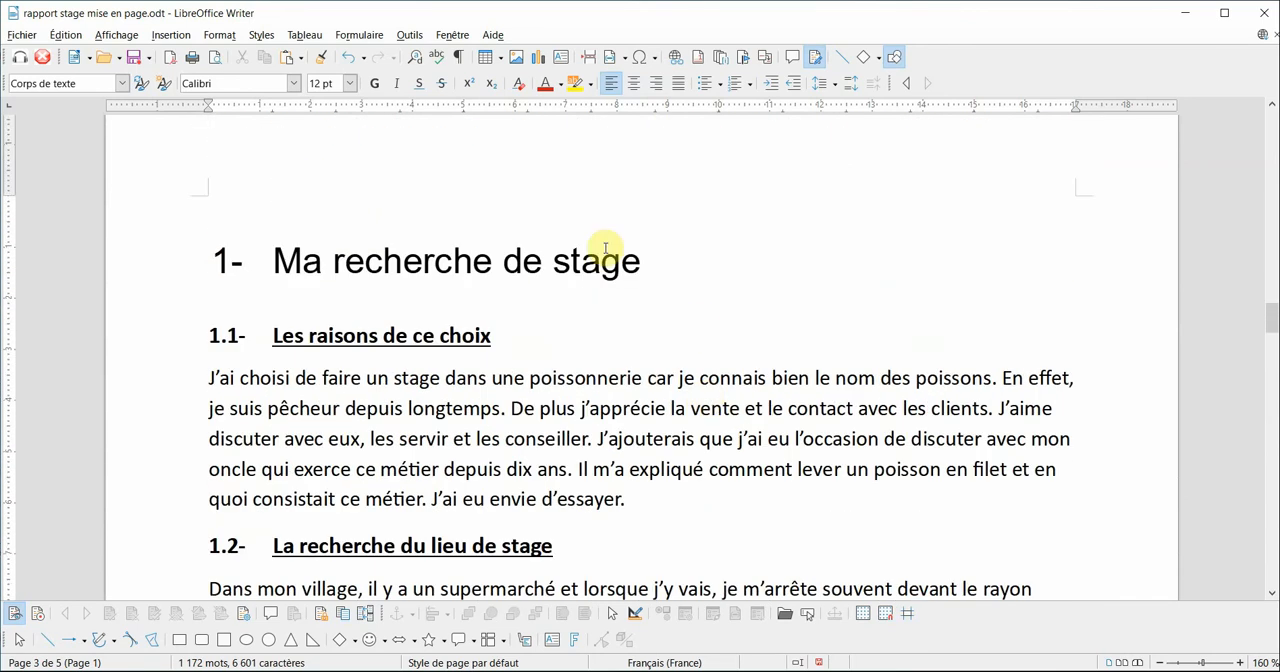
scroll(680, 340, up, 8)
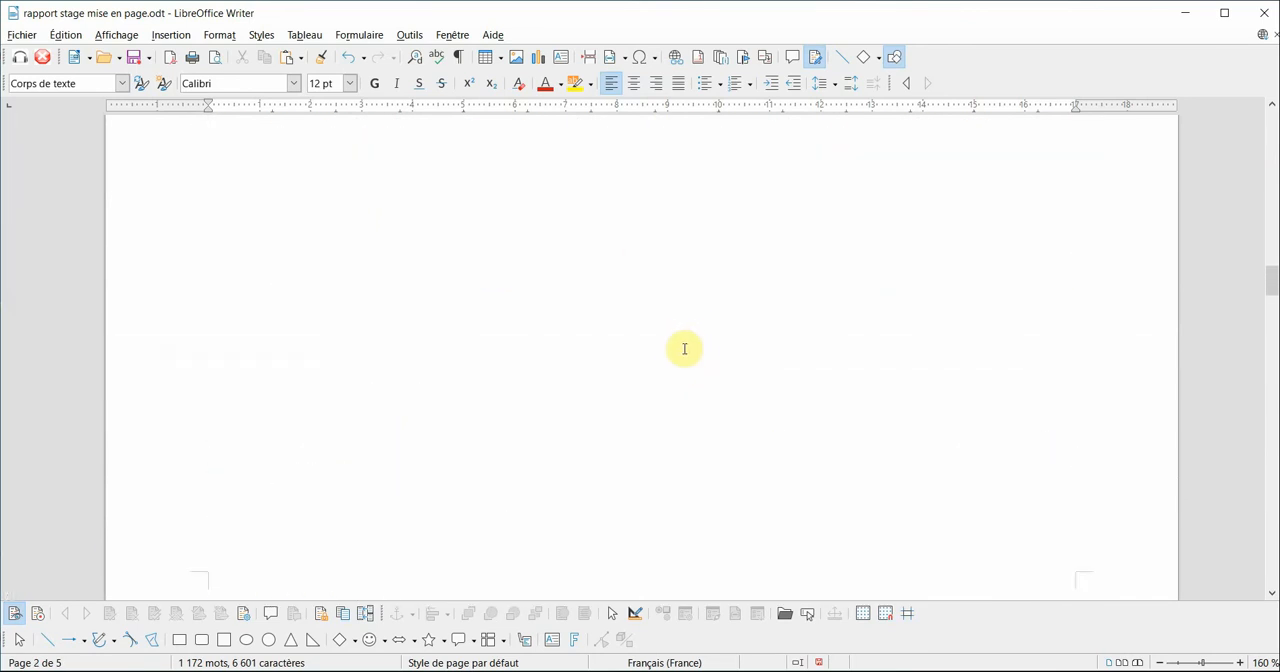
scroll(691, 351, up, 15)
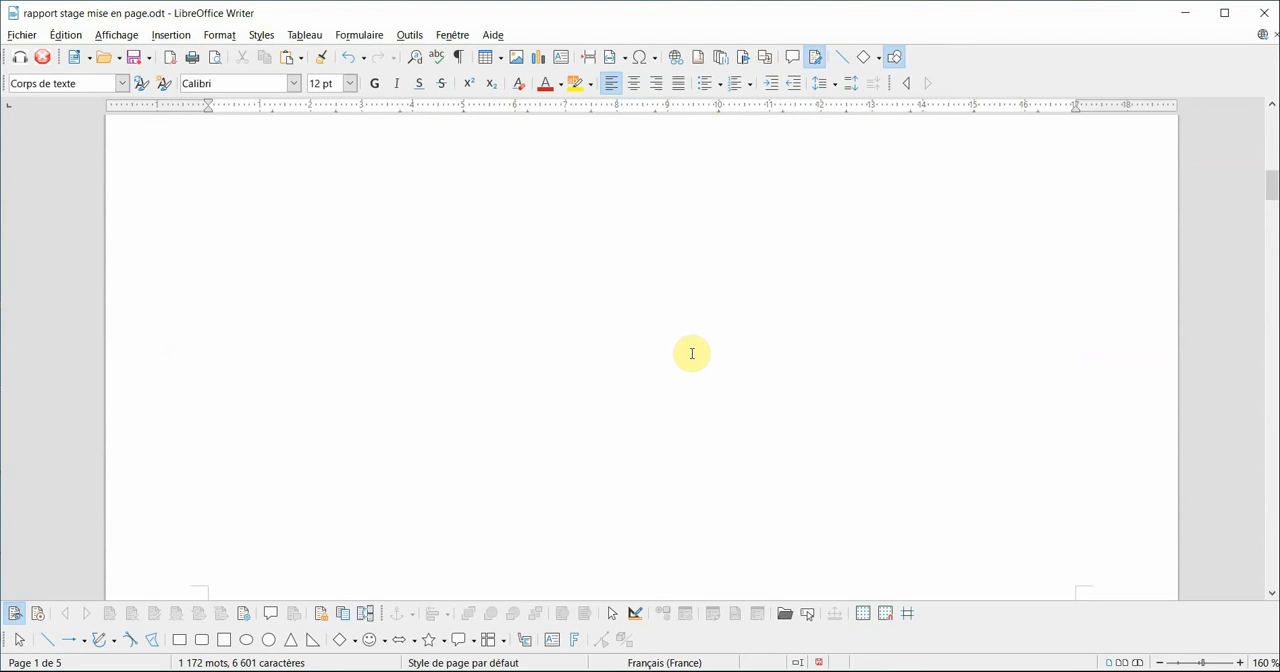
scroll(691, 354, up, 3)
scroll(691, 355, down, 5)
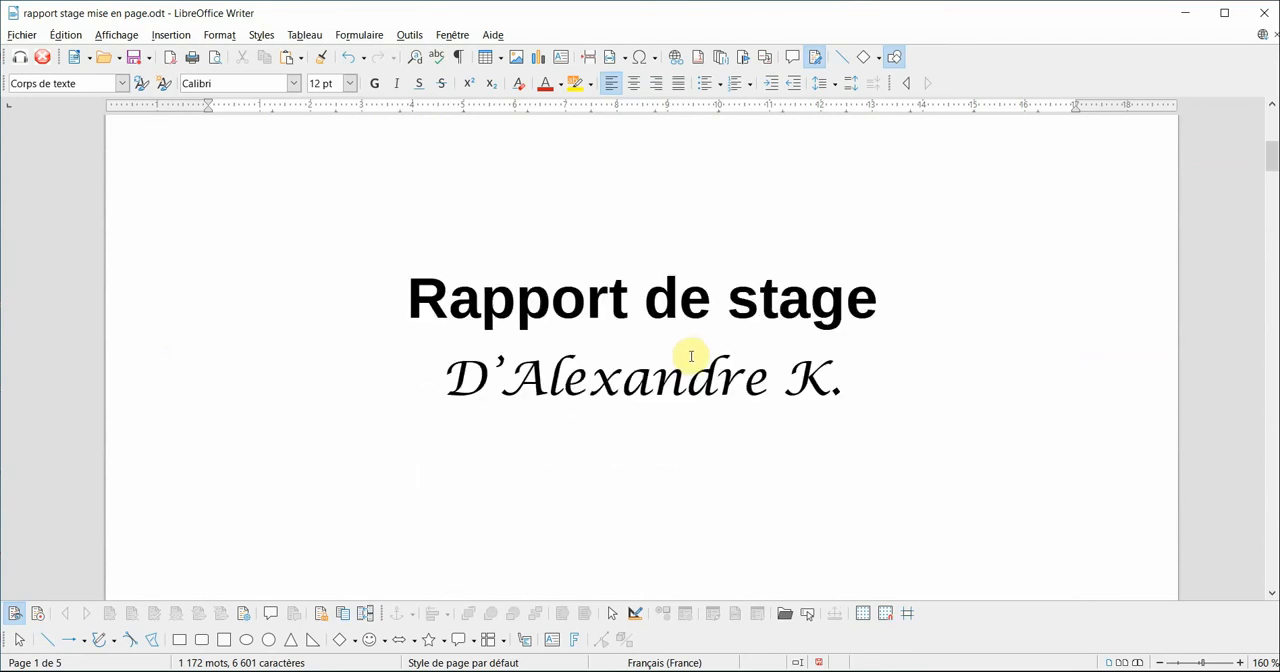